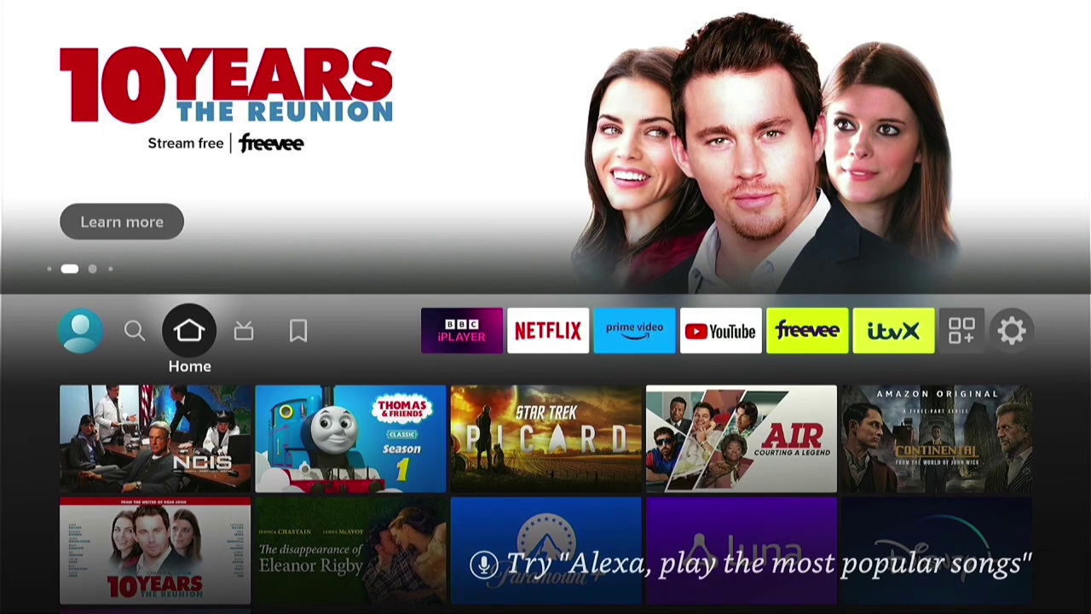
# Move left from the Home screen to the Find page with its search field and categories.
pyautogui.press('Left')
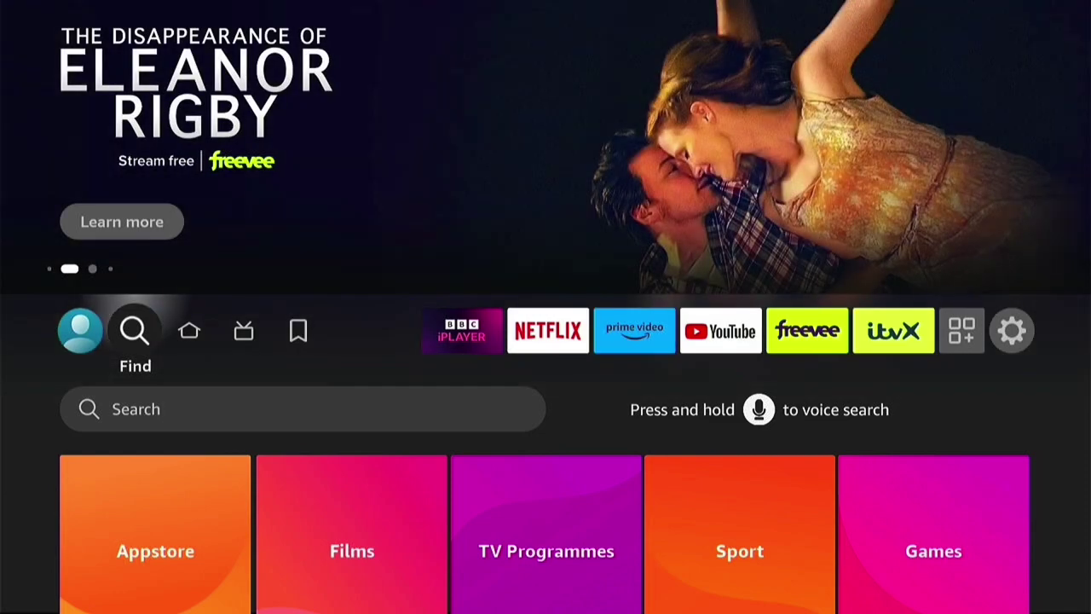
# Spell 'dow' in the search field using the on-screen keyboard.
pyautogui.press('Down')
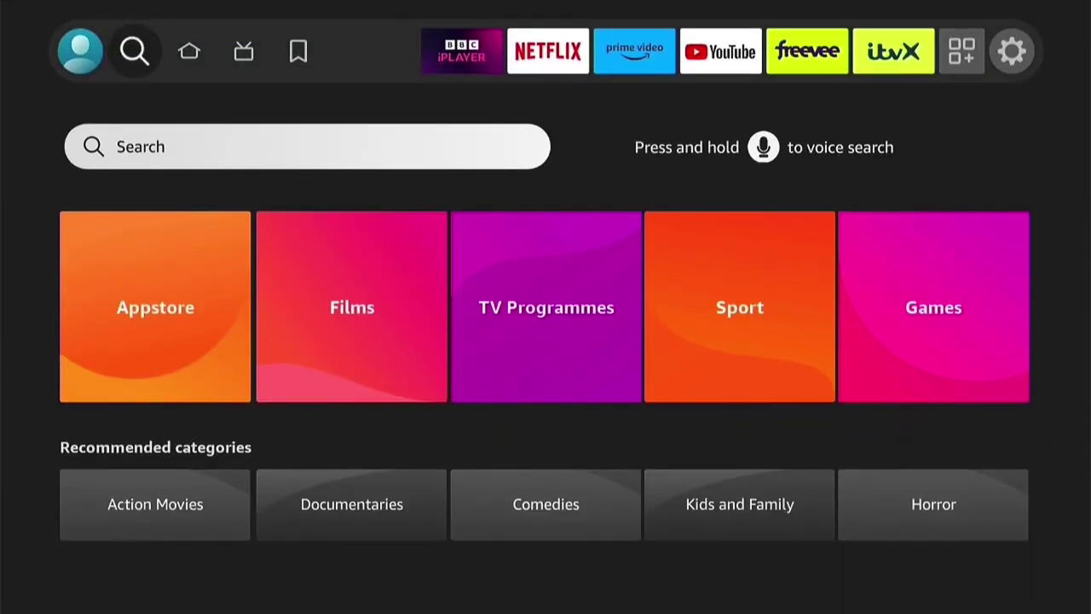
pyautogui.press('Return')
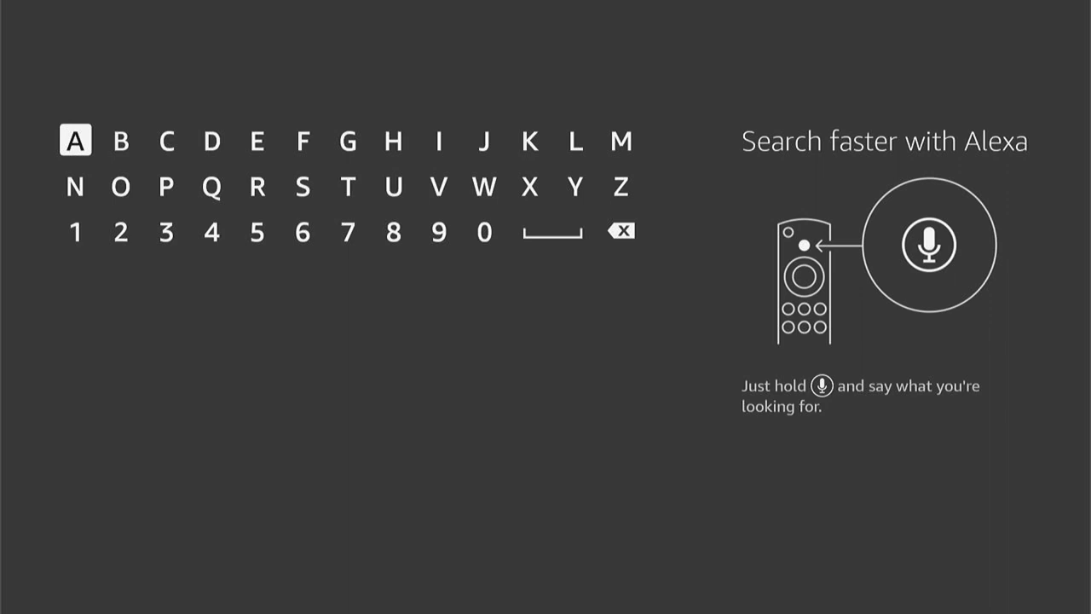
pyautogui.press('Right')
pyautogui.press('Right')
pyautogui.press('Right')
pyautogui.press('Return')
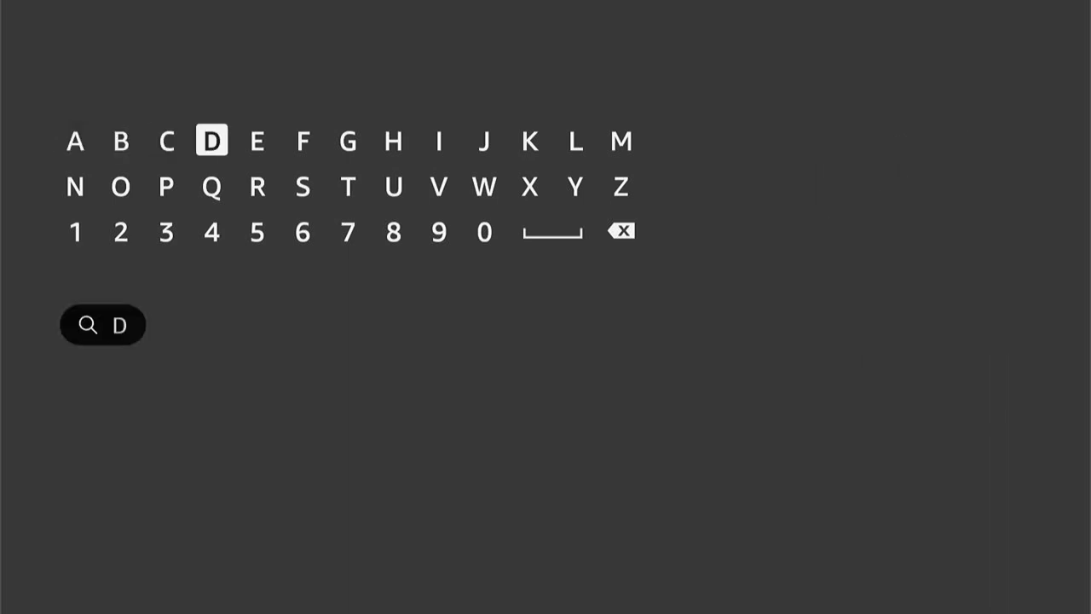
pyautogui.press('Down')
pyautogui.press('Down')
pyautogui.press('Up')
pyautogui.press('Left')
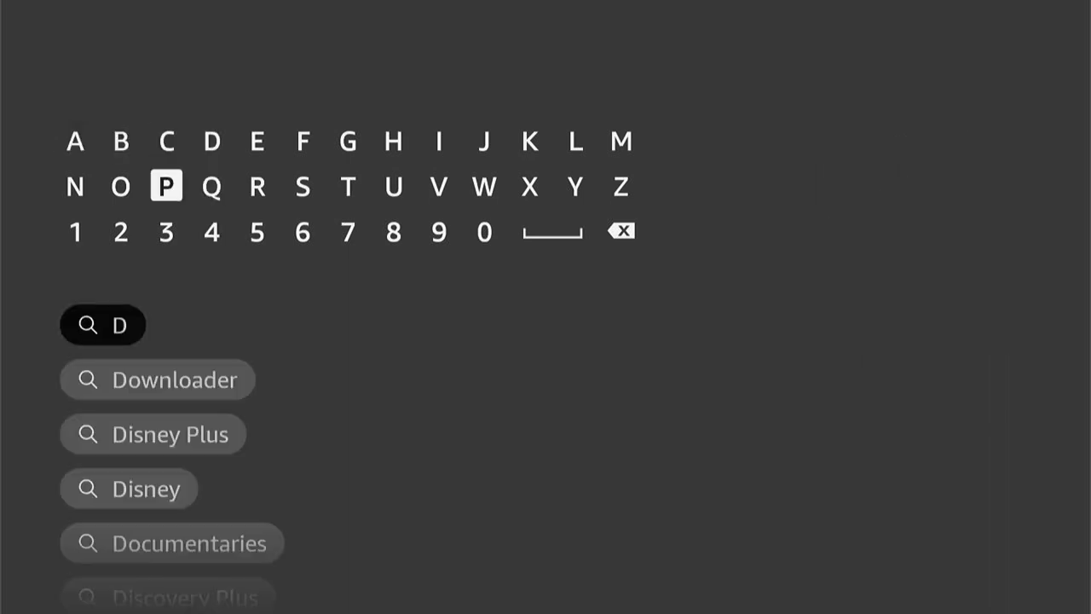
pyautogui.press('Left')
pyautogui.press('Return')
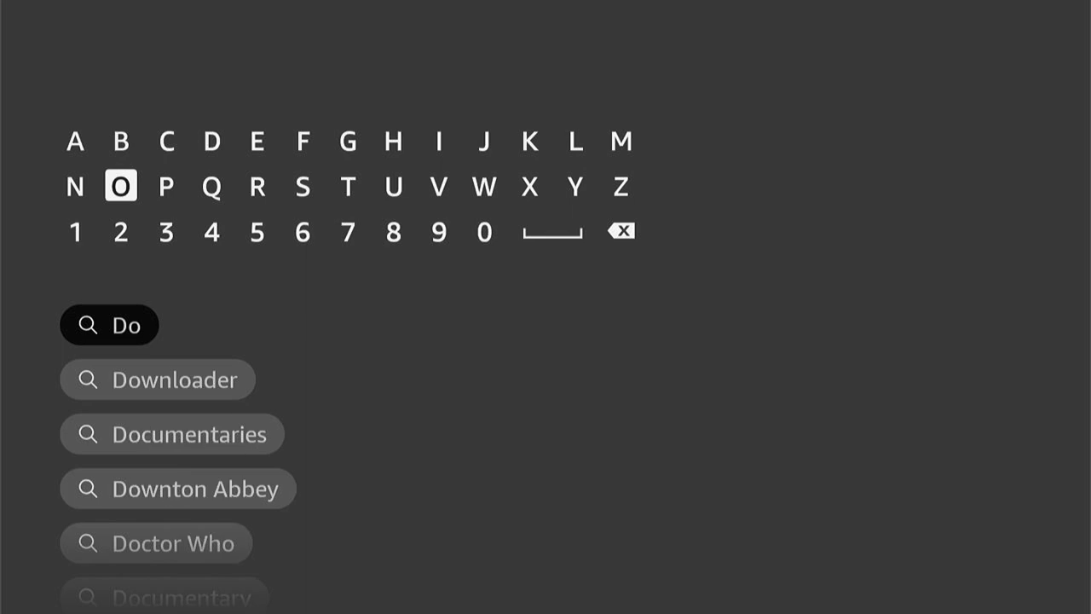
pyautogui.press('Right')
pyautogui.press('Right')
pyautogui.press('Right')
pyautogui.press('Right')
pyautogui.press('Right')
pyautogui.press('Right')
pyautogui.press('Right')
pyautogui.press('Right')
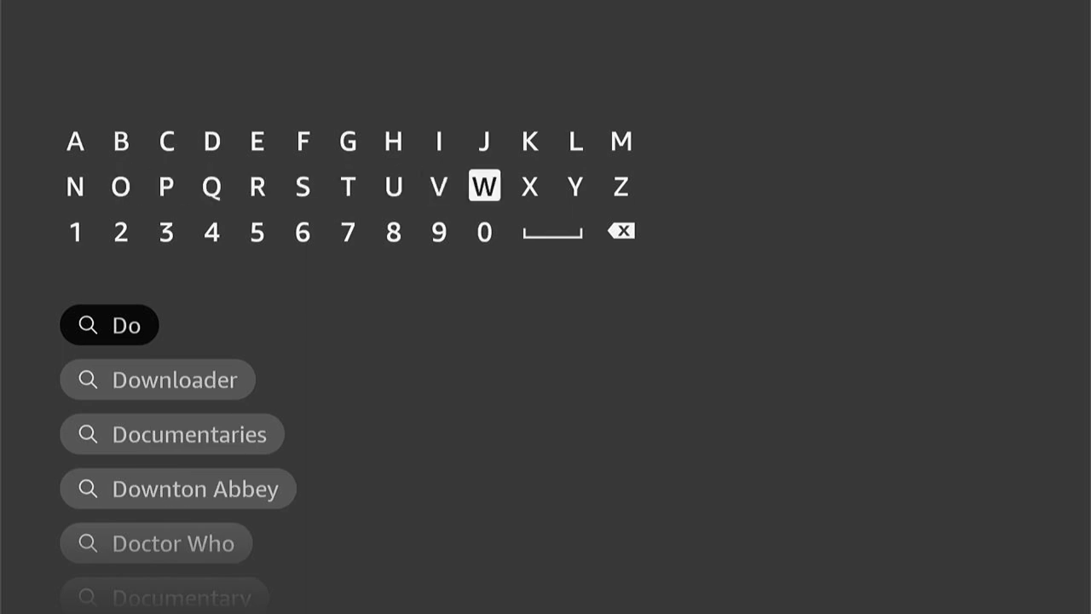
pyautogui.press('Return')
# Pick the Downloader suggestion to list its search results.
pyautogui.press('Down')
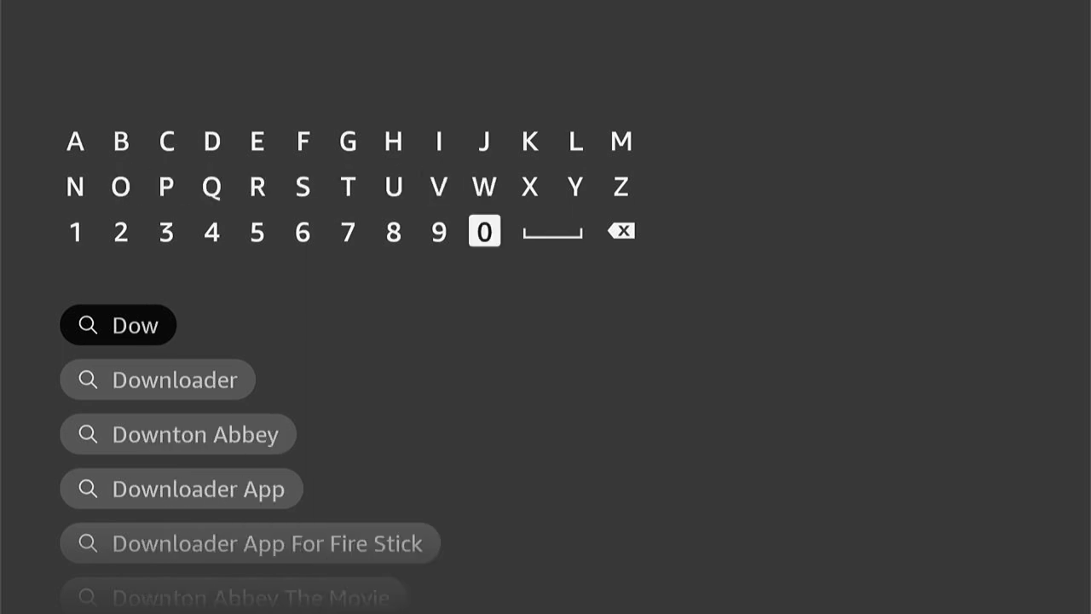
pyautogui.press('Down')
pyautogui.press('Down')
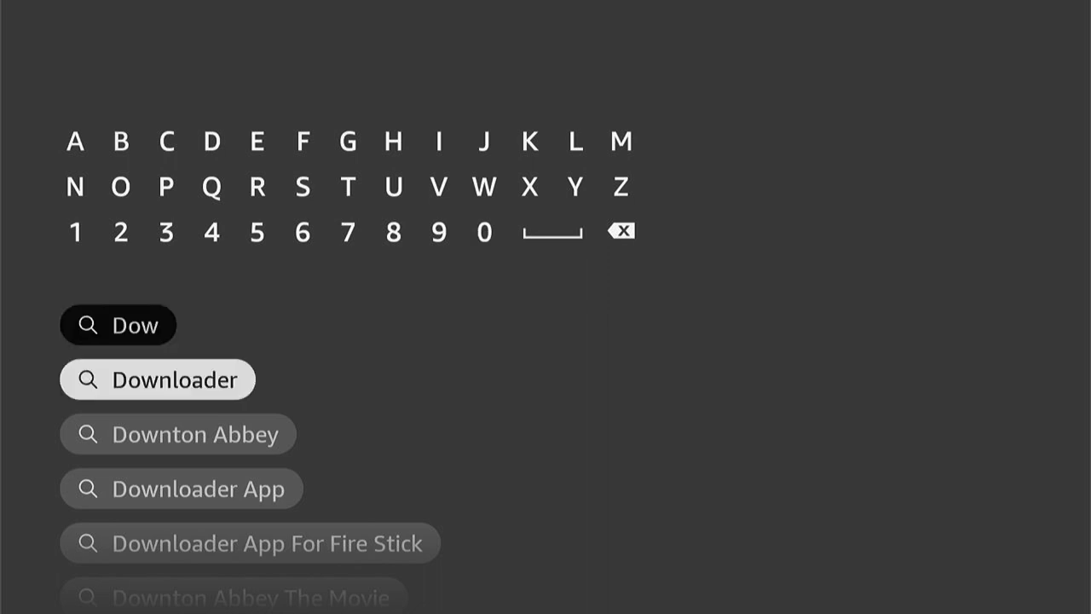
pyautogui.press('Return')
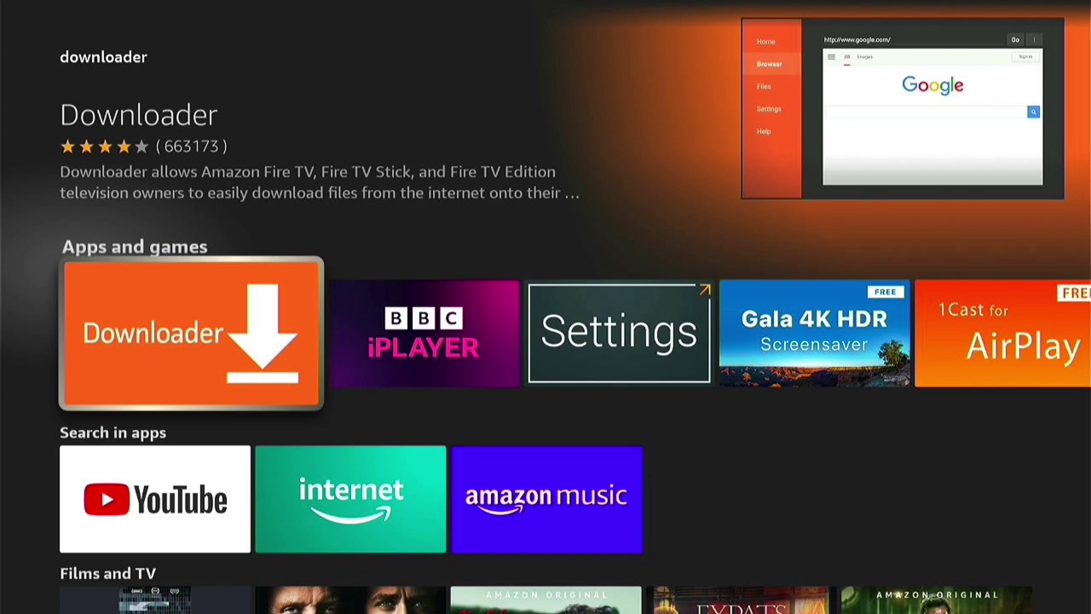
# Get the free Downloader app from its store page and dismiss the 'You got an app!' notice.
pyautogui.press('Return')
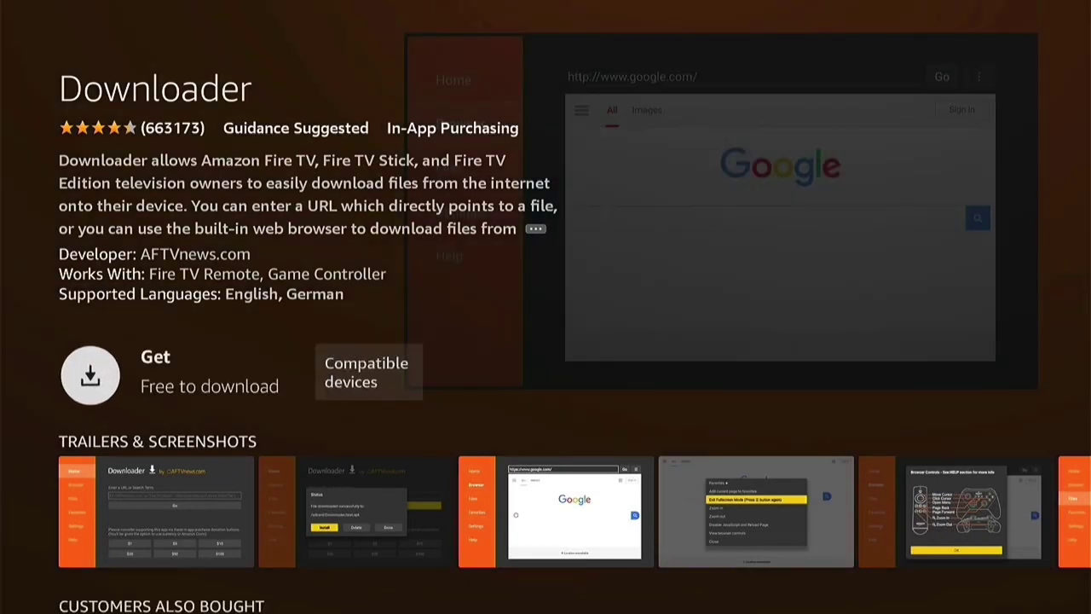
pyautogui.press('Return')
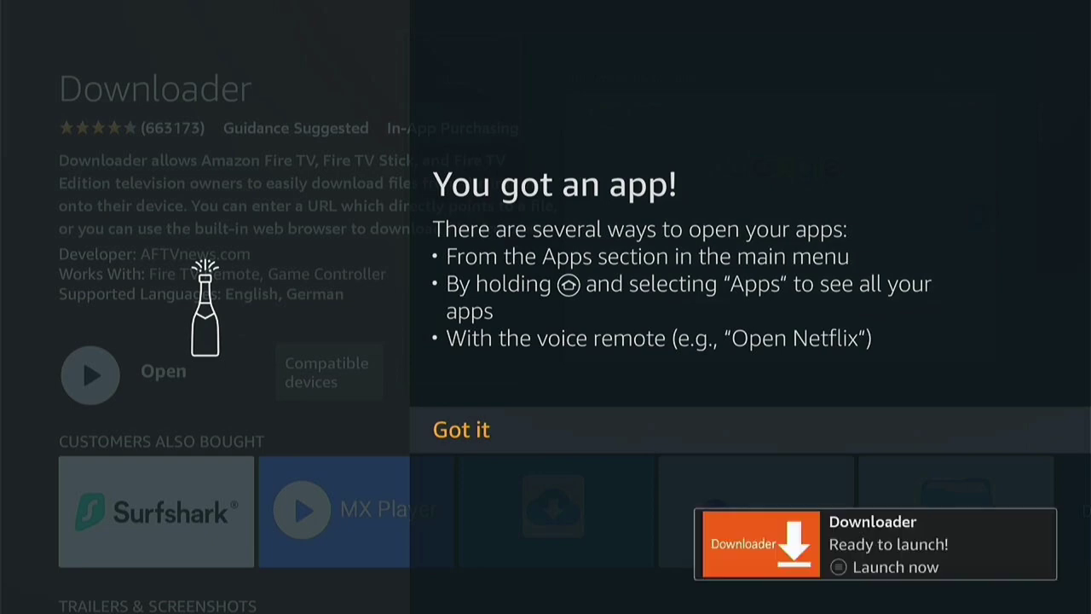
pyautogui.press('Return')
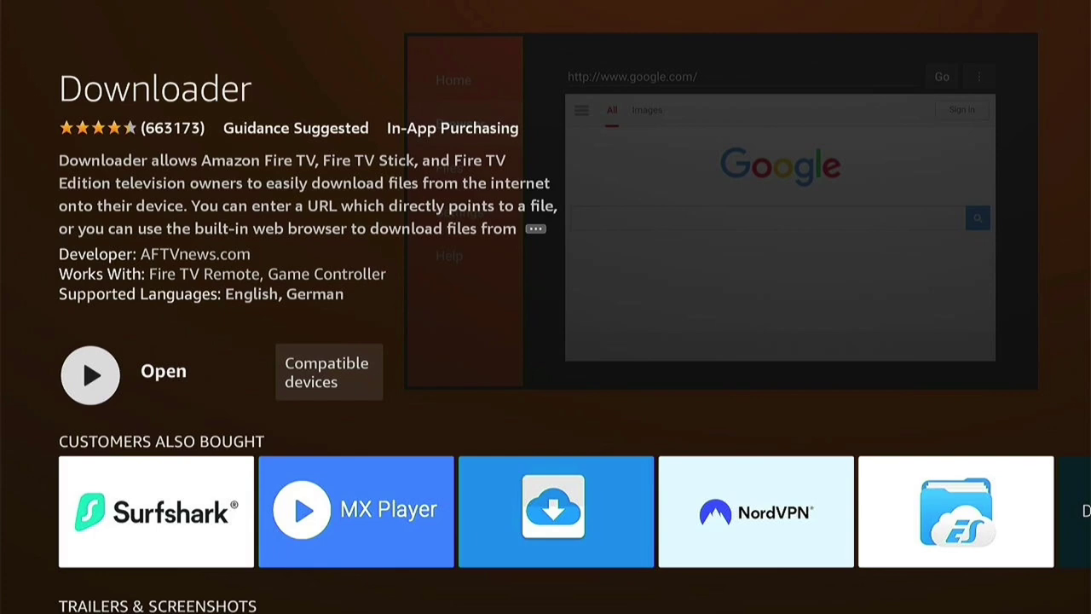
# Go Home and open Settings > My Fire TV.
pyautogui.press('Home')
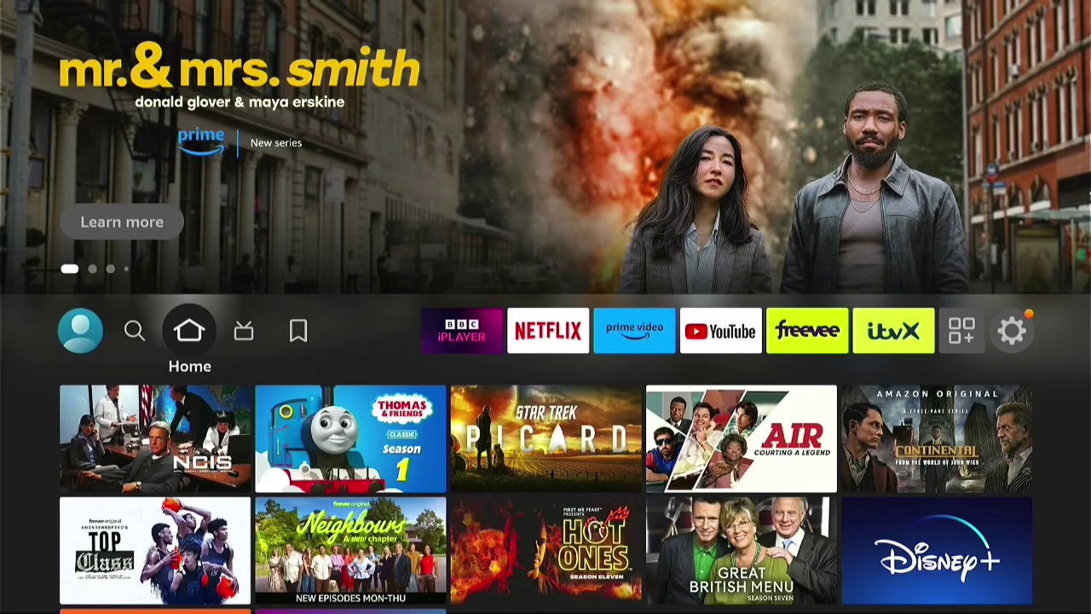
pyautogui.press('Right')
pyautogui.press('Right')
pyautogui.press('Right')
pyautogui.press('Right')
pyautogui.press('Right')
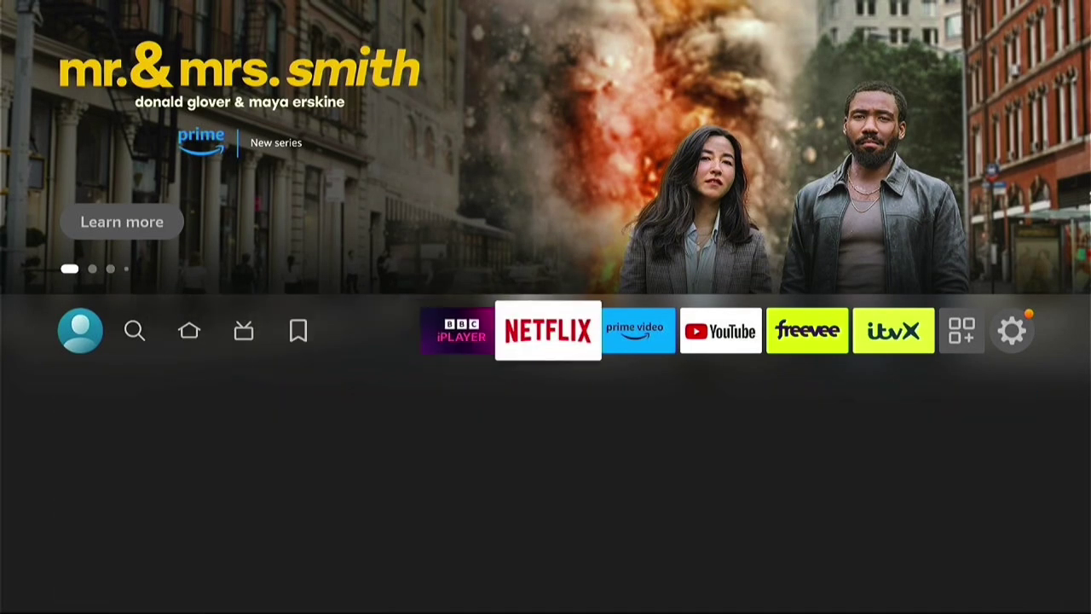
pyautogui.press('Right')
pyautogui.press('Right')
pyautogui.press('Right')
pyautogui.press('Right')
pyautogui.press('Right')
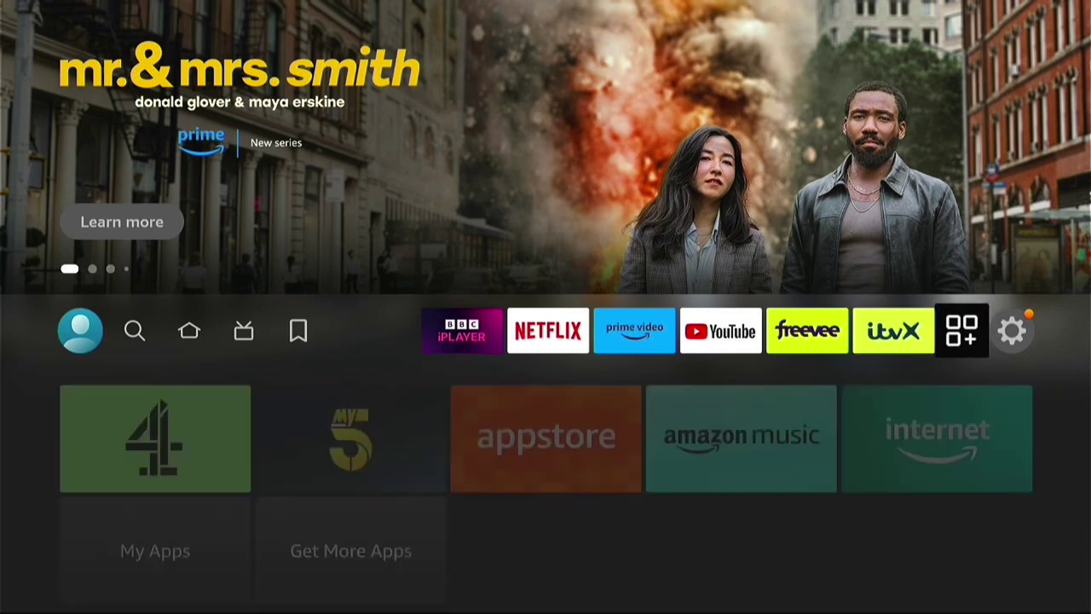
pyautogui.press('Down')
pyautogui.press('Down')
pyautogui.press('Down')
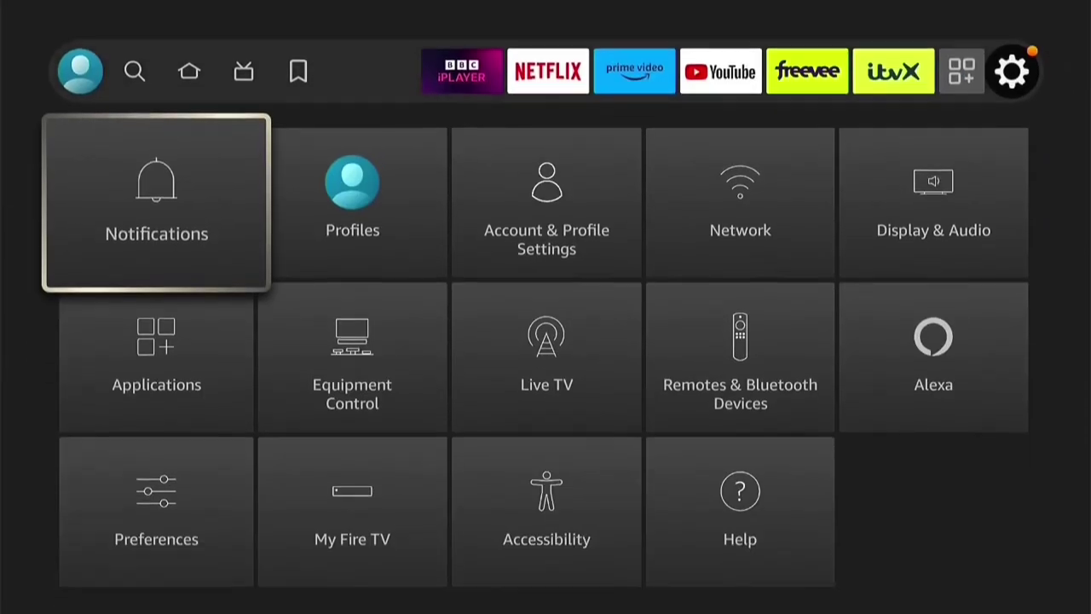
pyautogui.press('Right')
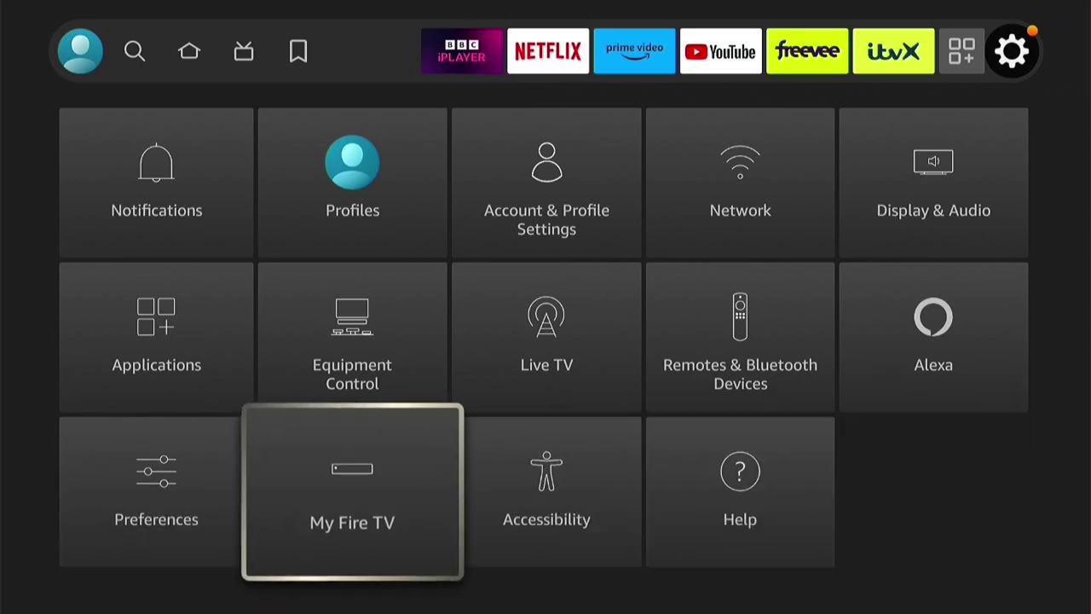
pyautogui.press('Return')
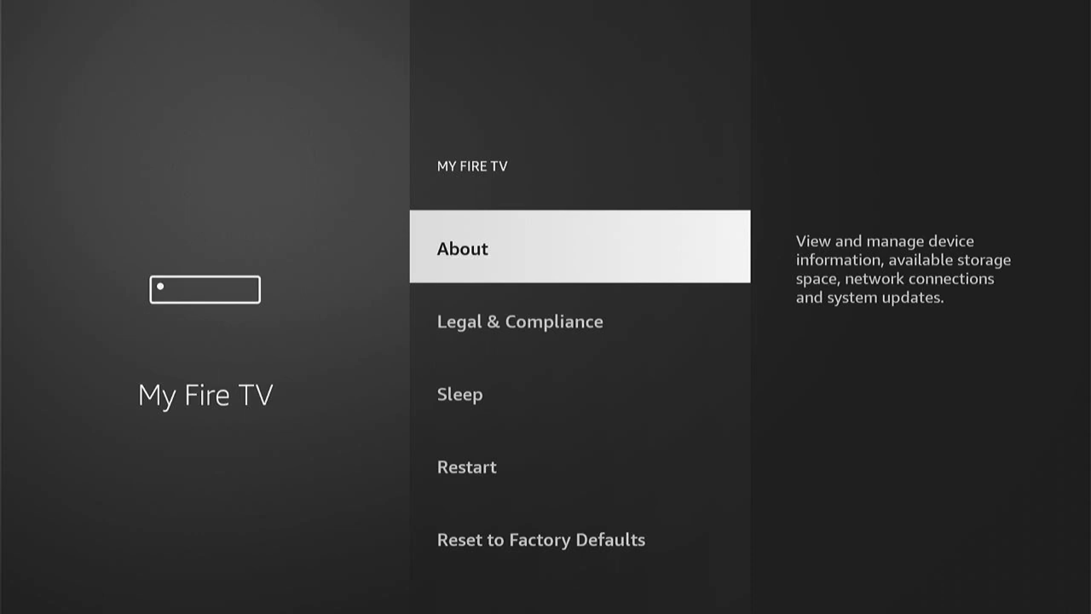
# Unlock developer mode via About > Fire TV Stick Lite, then open Developer Options.
pyautogui.press('Return')
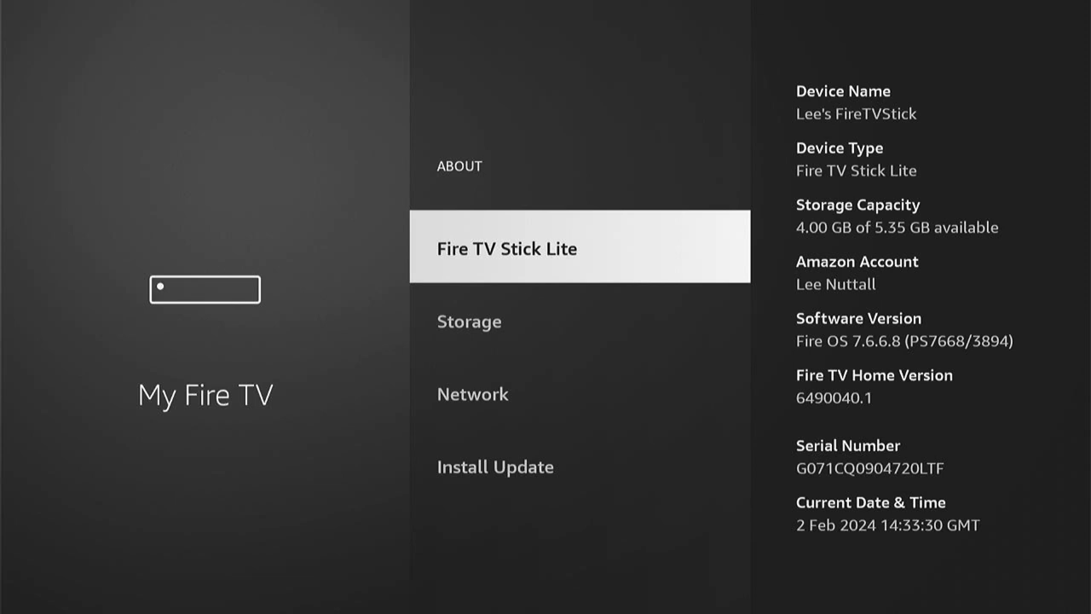
pyautogui.press('Return')
pyautogui.press('Return')
pyautogui.press('Return')
pyautogui.press('Return')
pyautogui.press('Return')
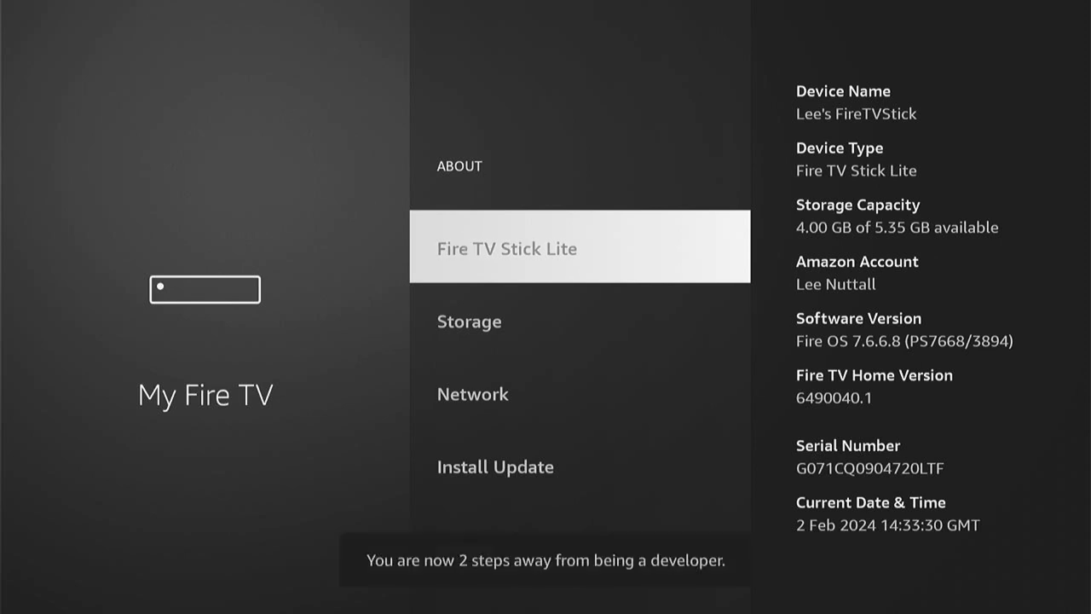
pyautogui.press('Return')
pyautogui.press('Return')
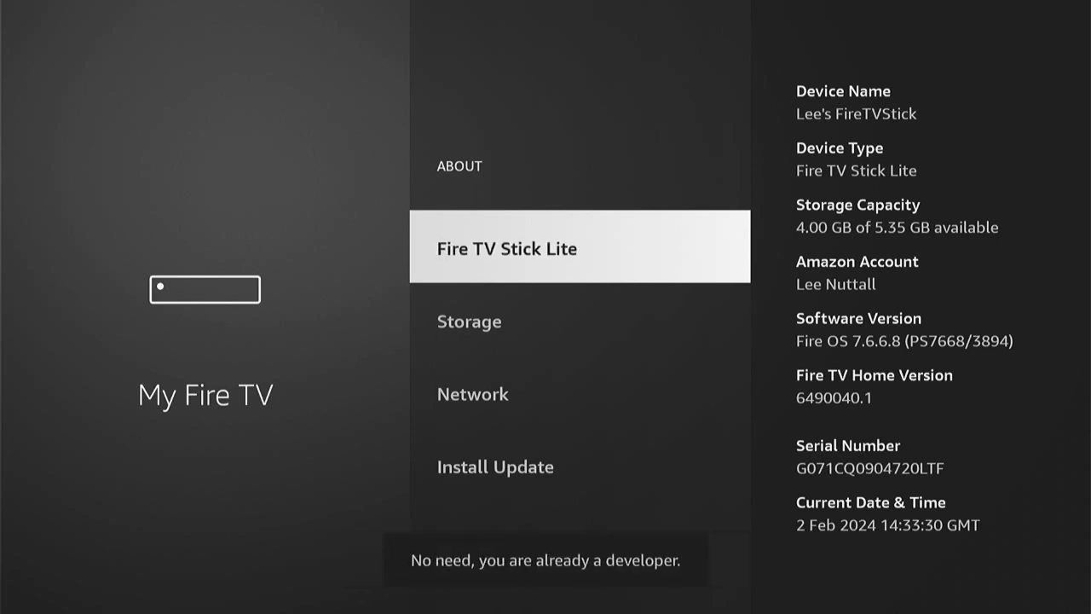
pyautogui.press('Escape')
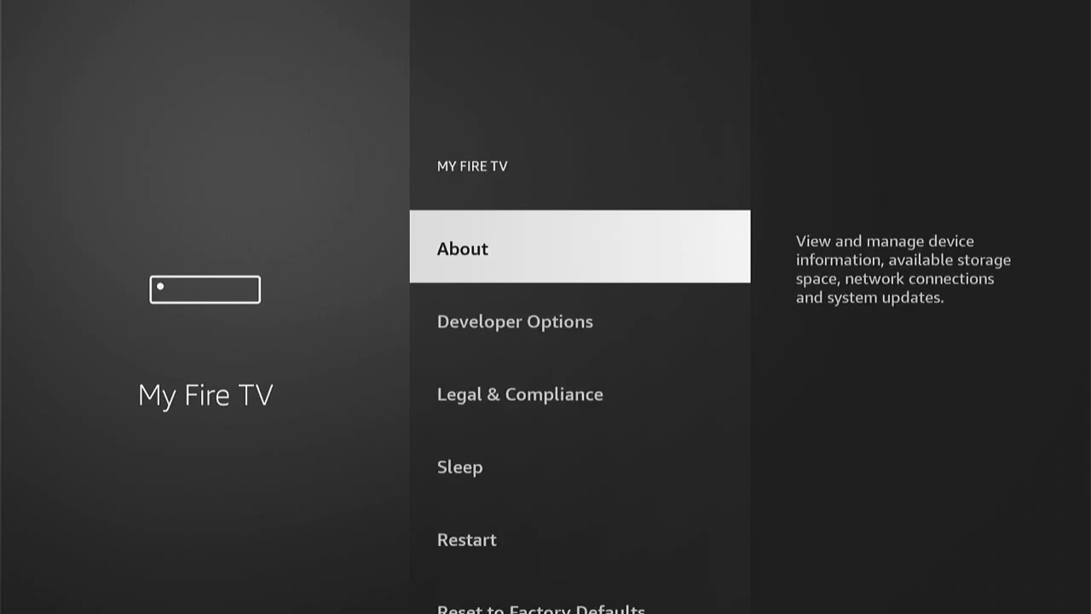
pyautogui.press('Down')
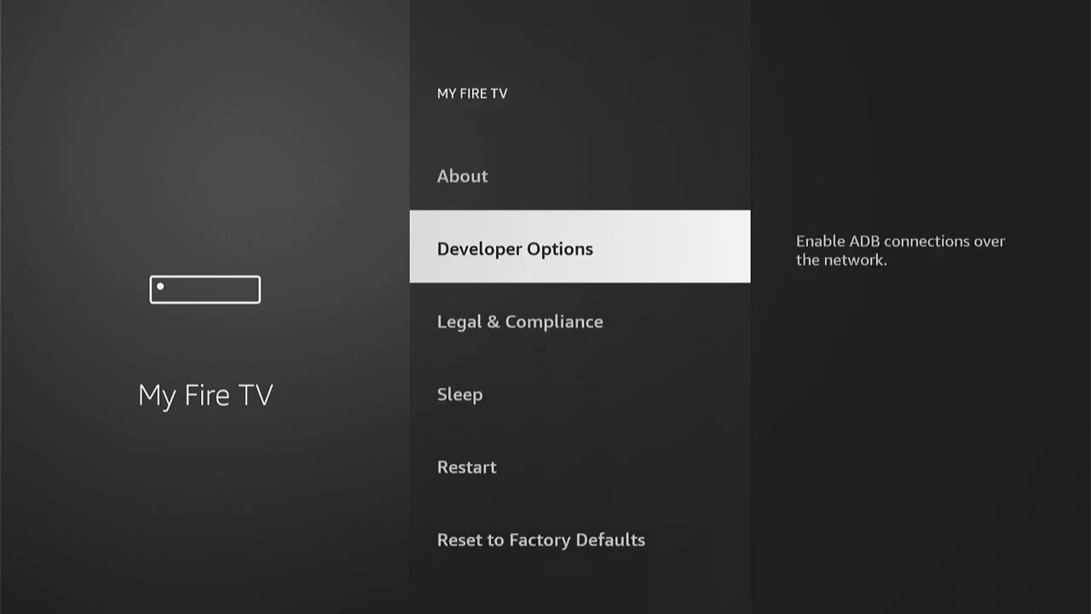
pyautogui.press('Return')
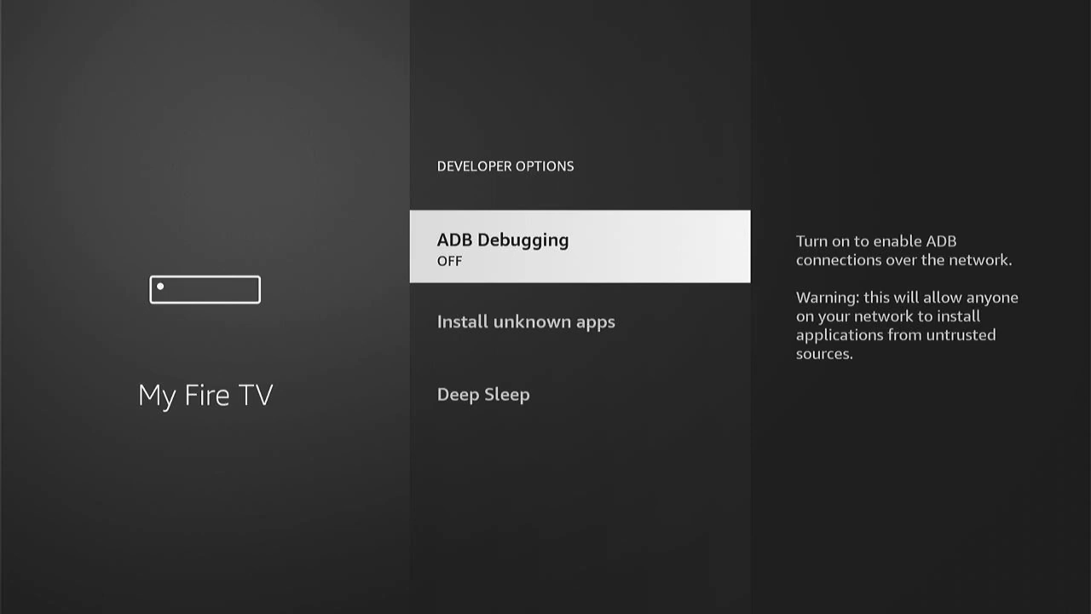
# Switch ADB Debugging ON and toggle Downloader ON under Install unknown apps.
pyautogui.press('Return')
pyautogui.press('Down')
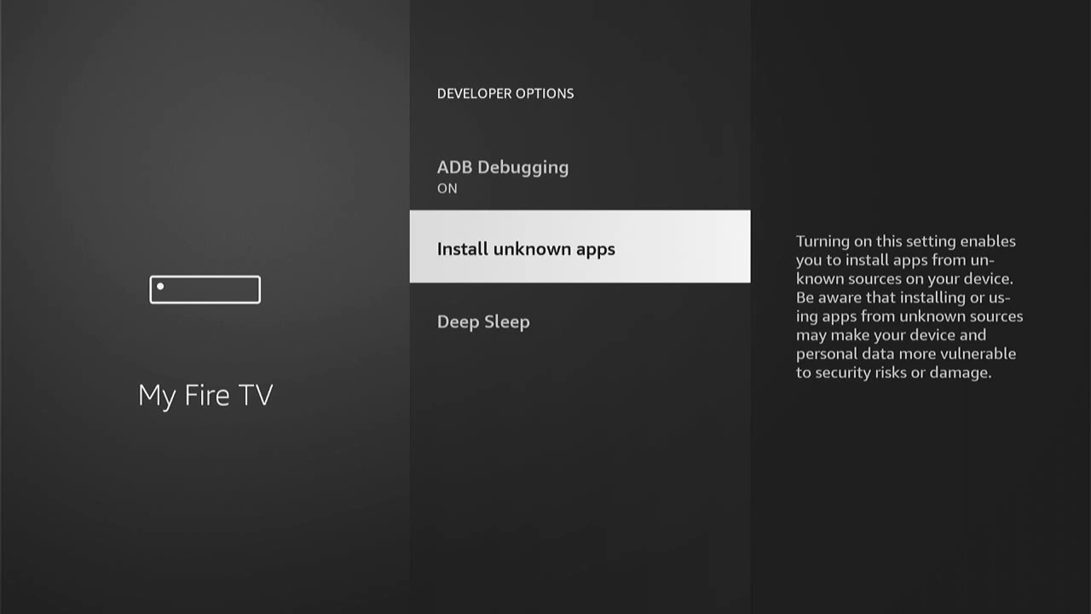
pyautogui.press('Return')
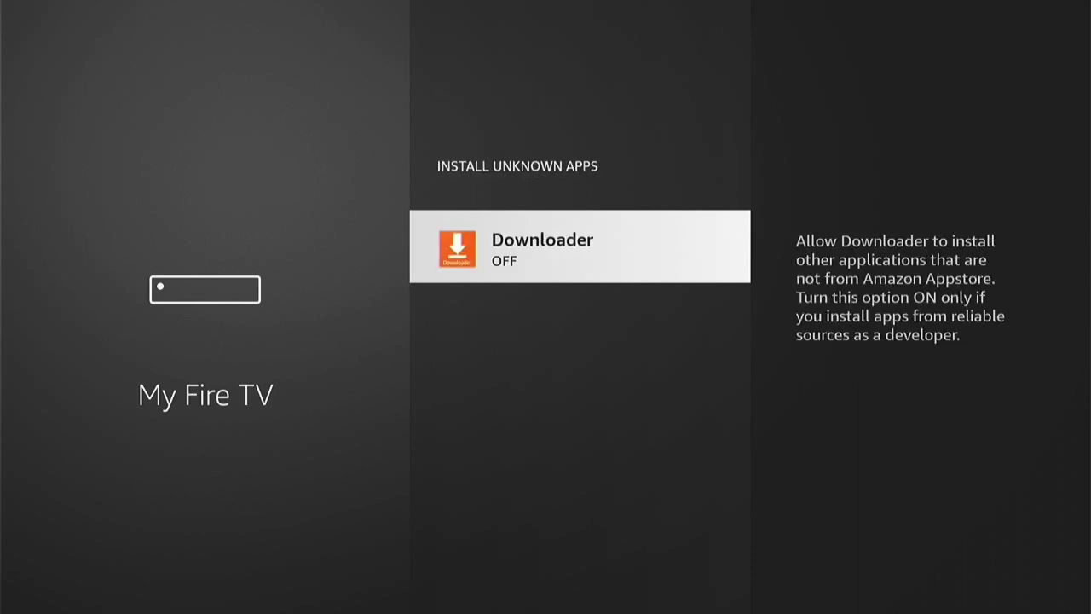
pyautogui.press('Return')
# Return Home and highlight Downloader in the Recently used apps row.
pyautogui.press('Home')
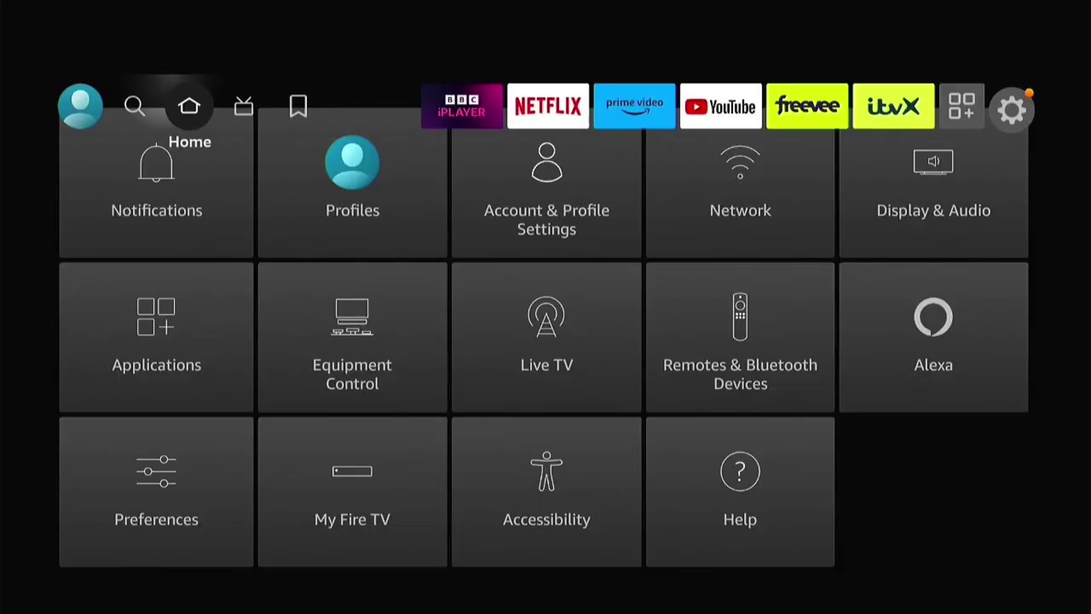
pyautogui.press('Down')
pyautogui.press('Down')
pyautogui.press('Down')
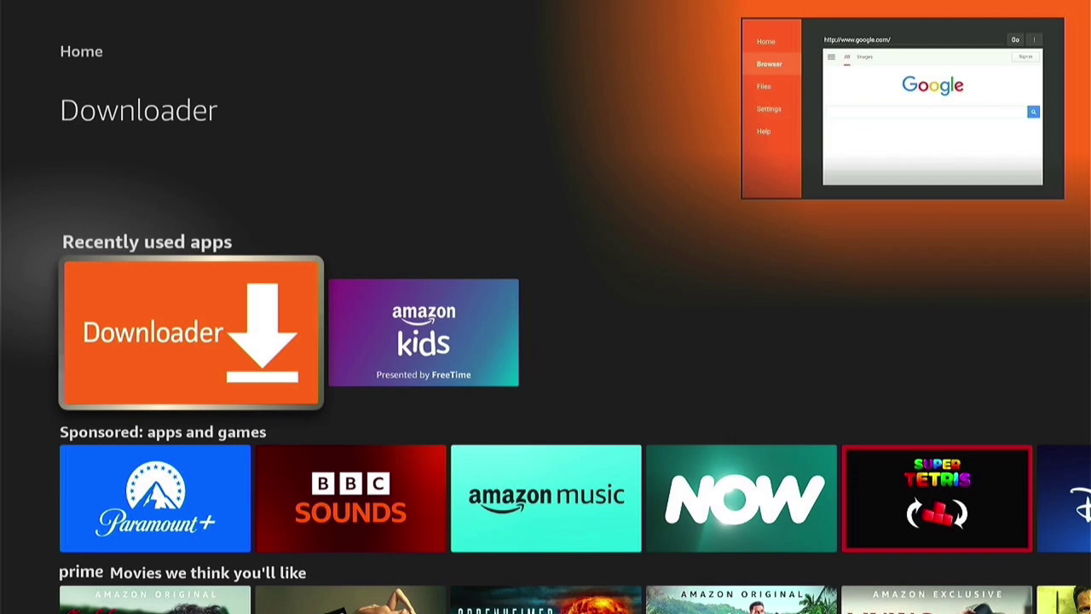
# Launch Downloader, allow file access, and close the Quick Start Guide.
pyautogui.press('Return')
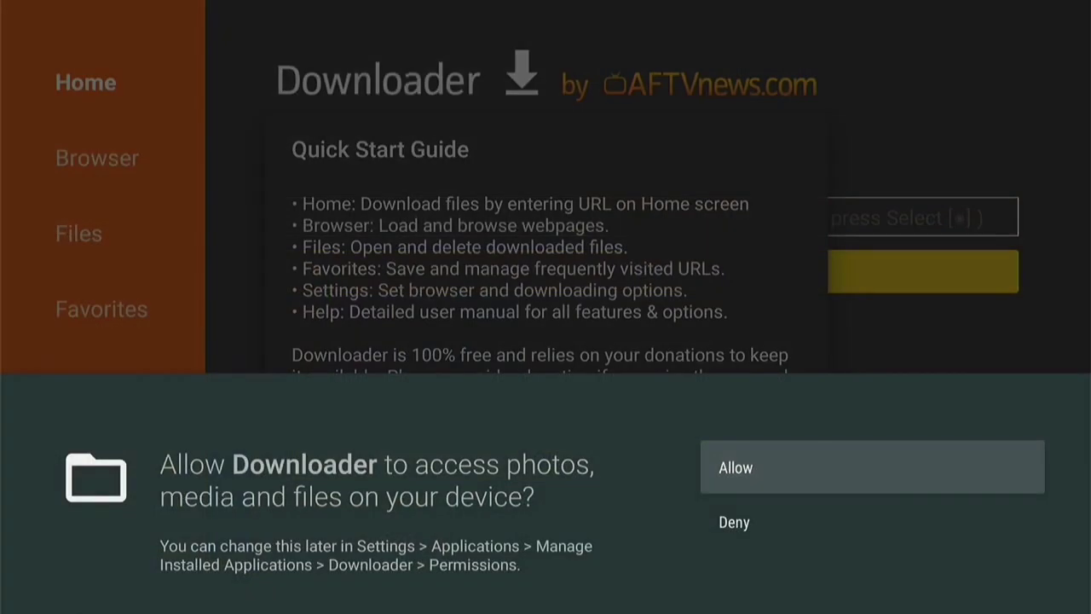
pyautogui.press('Return')
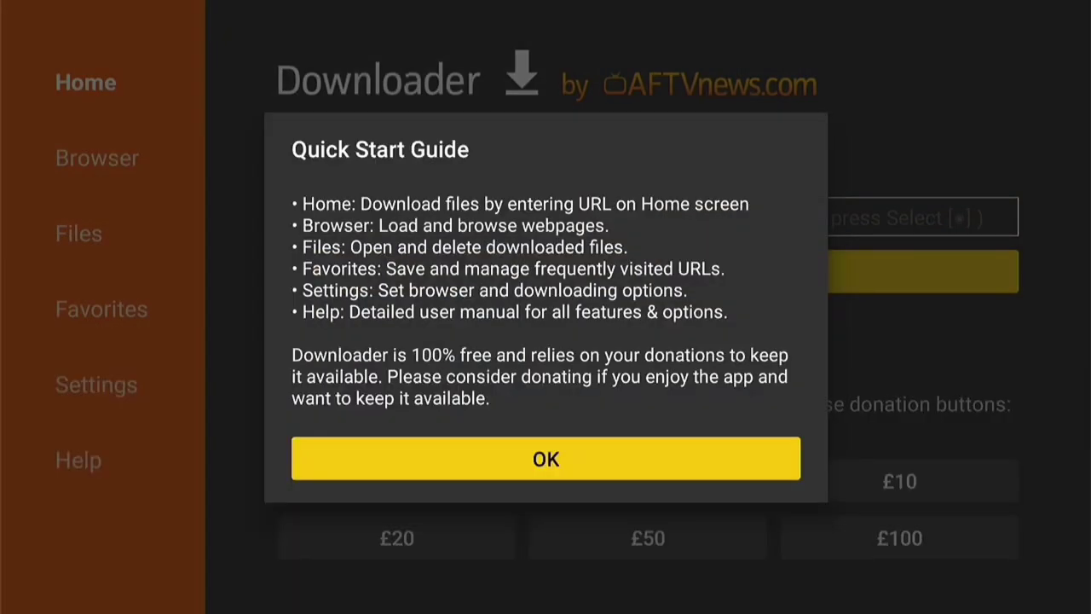
pyautogui.press('Return')
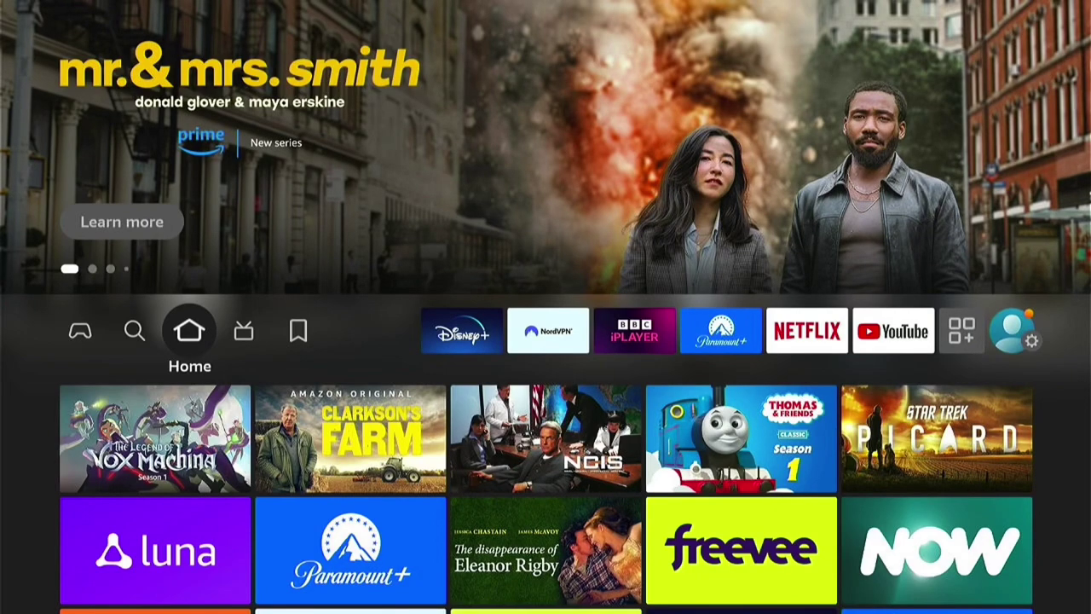
# Launch the NordVPN tile from the Home screen's apps row.
pyautogui.press('Right')
pyautogui.press('Right')
pyautogui.press('Right')
pyautogui.press('Right')
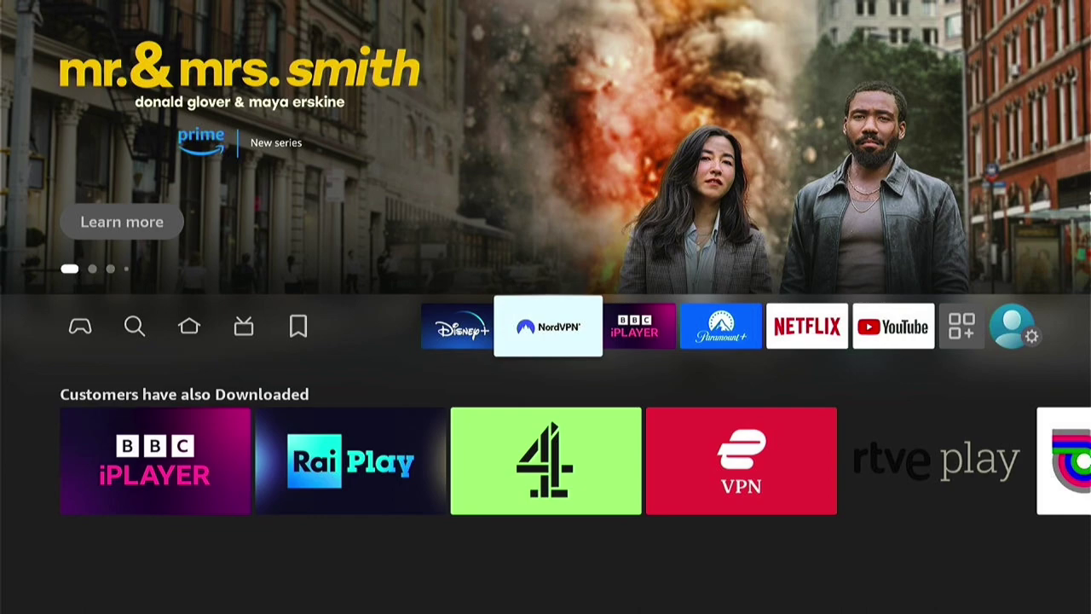
pyautogui.press('Return')
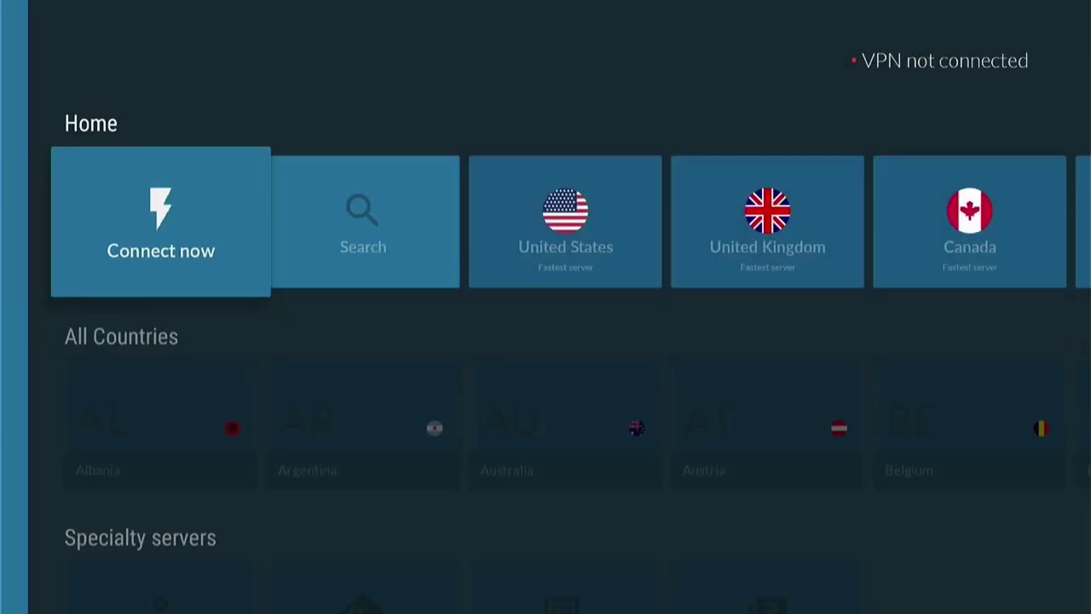
# Browse the quick-connect countries and All Countries list, returning to United States.
pyautogui.press('Right')
pyautogui.press('Right')
pyautogui.press('Right')
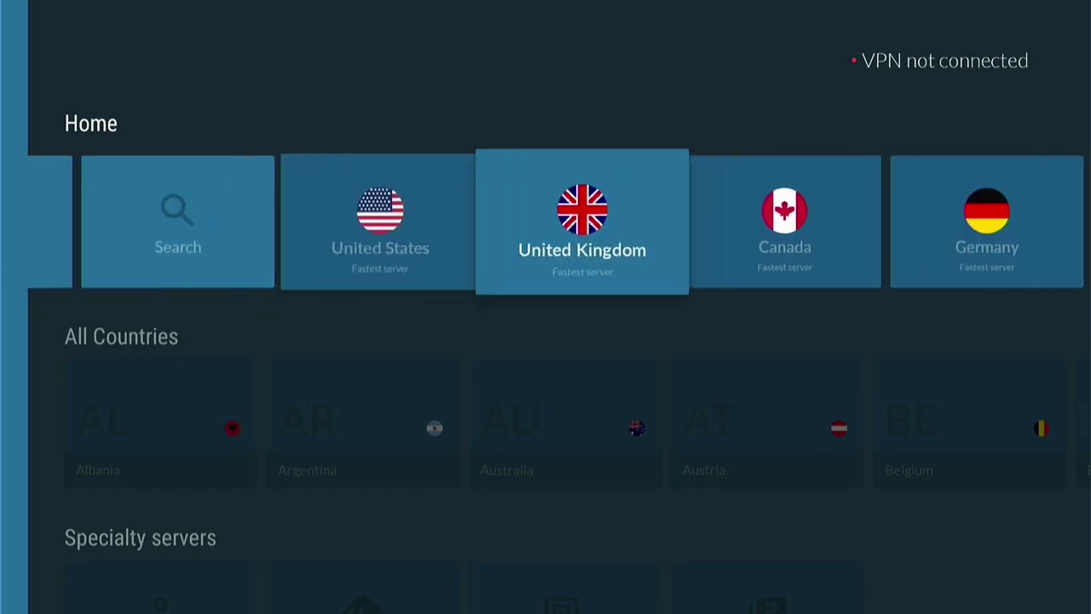
pyautogui.press('Right')
pyautogui.press('Right')
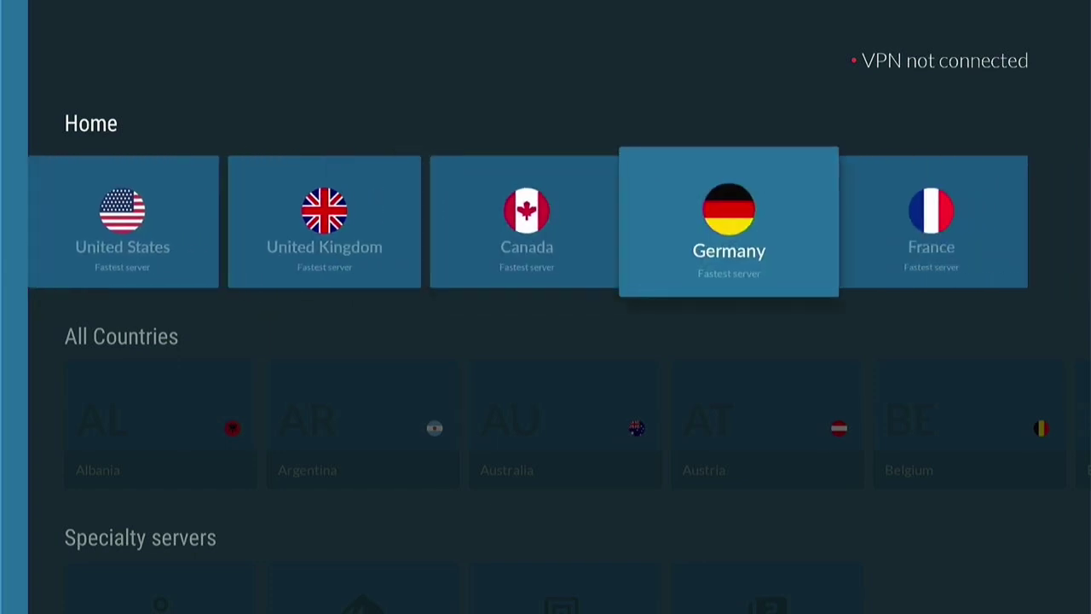
pyautogui.press('Left')
pyautogui.press('Left')
pyautogui.press('Left')
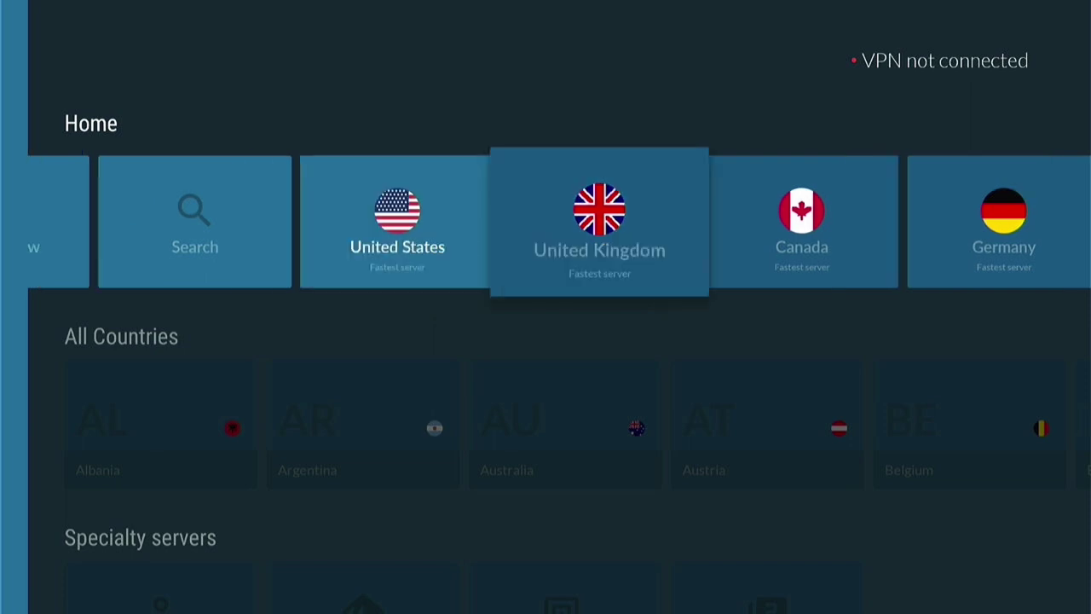
pyautogui.press('Down')
pyautogui.press('Right')
pyautogui.press('Right')
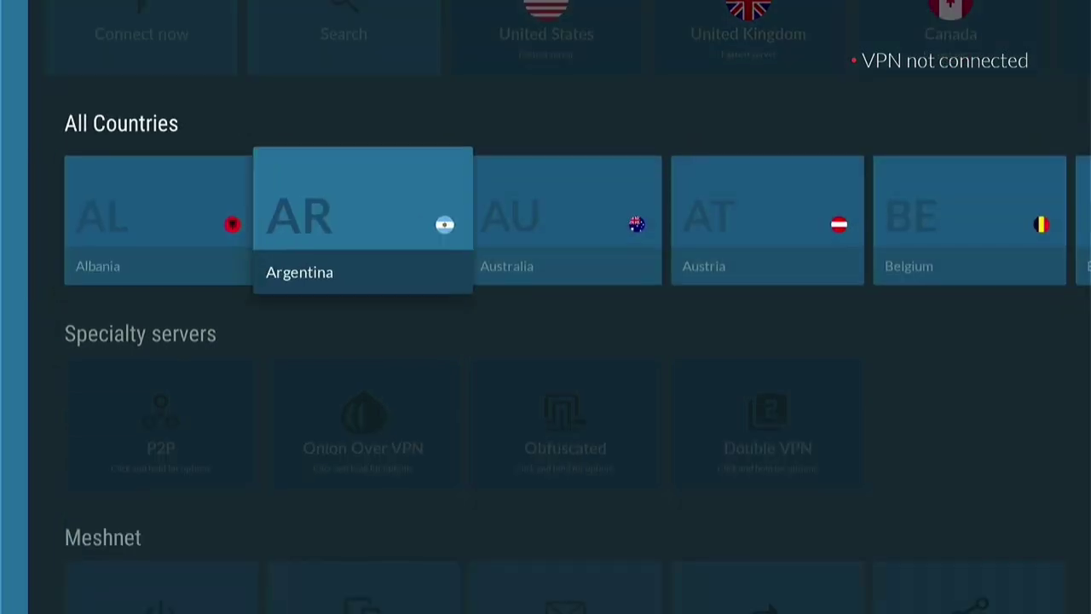
pyautogui.press('Right')
pyautogui.press('Right')
pyautogui.press('Right')
pyautogui.press('Right')
pyautogui.press('Right')
pyautogui.press('Right')
pyautogui.press('Right')
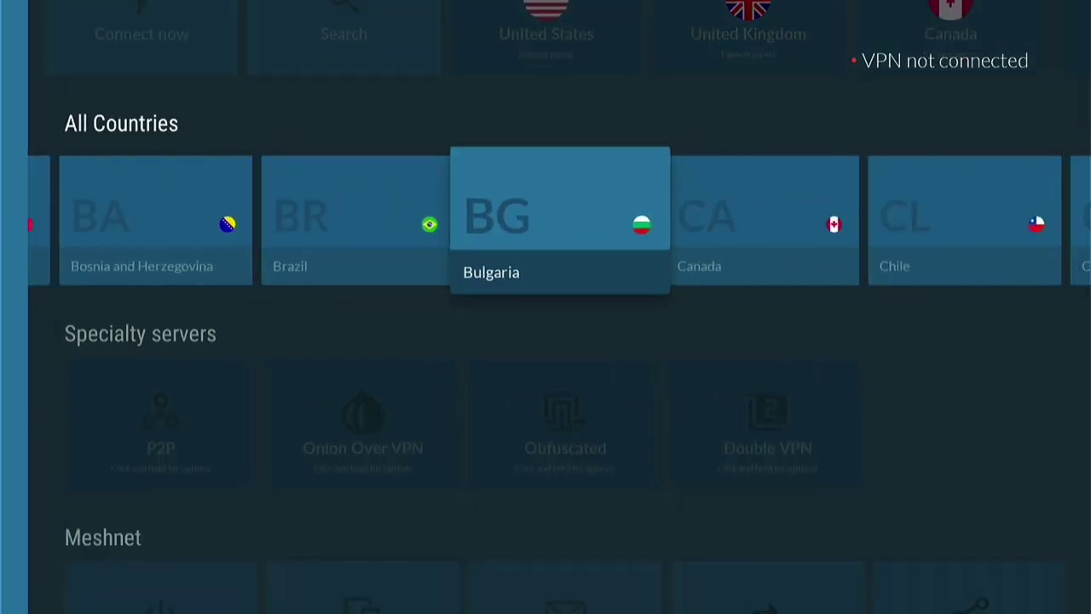
pyautogui.press('Right')
pyautogui.press('Right')
pyautogui.press('Right')
pyautogui.press('Right')
pyautogui.press('Right')
pyautogui.press('Right')
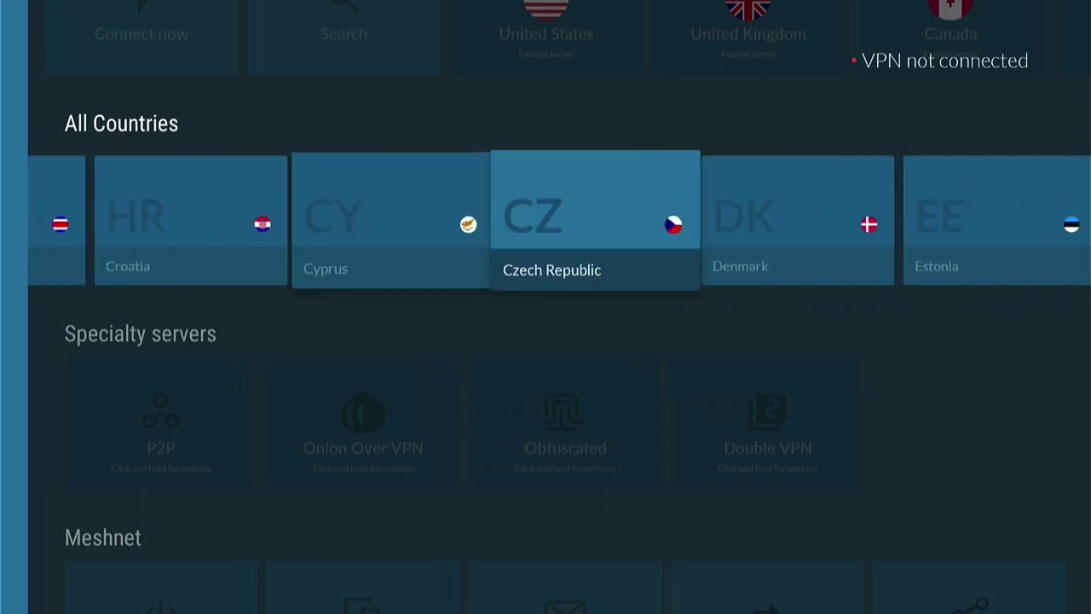
pyautogui.press('Right')
pyautogui.press('Right')
pyautogui.press('Right')
pyautogui.press('Right')
pyautogui.press('Right')
pyautogui.press('Right')
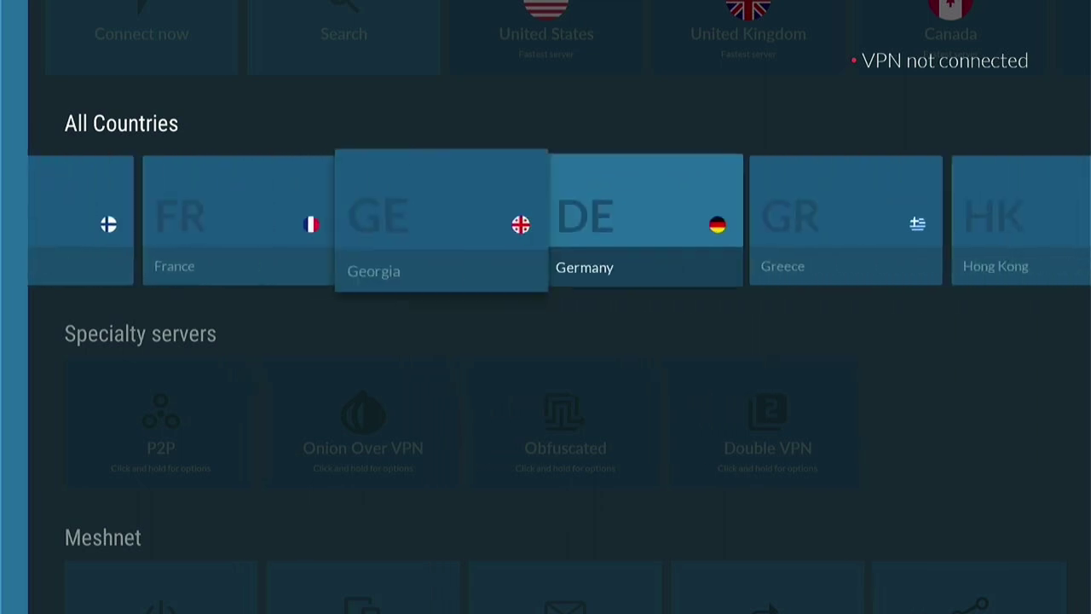
pyautogui.press('Right')
pyautogui.press('Right')
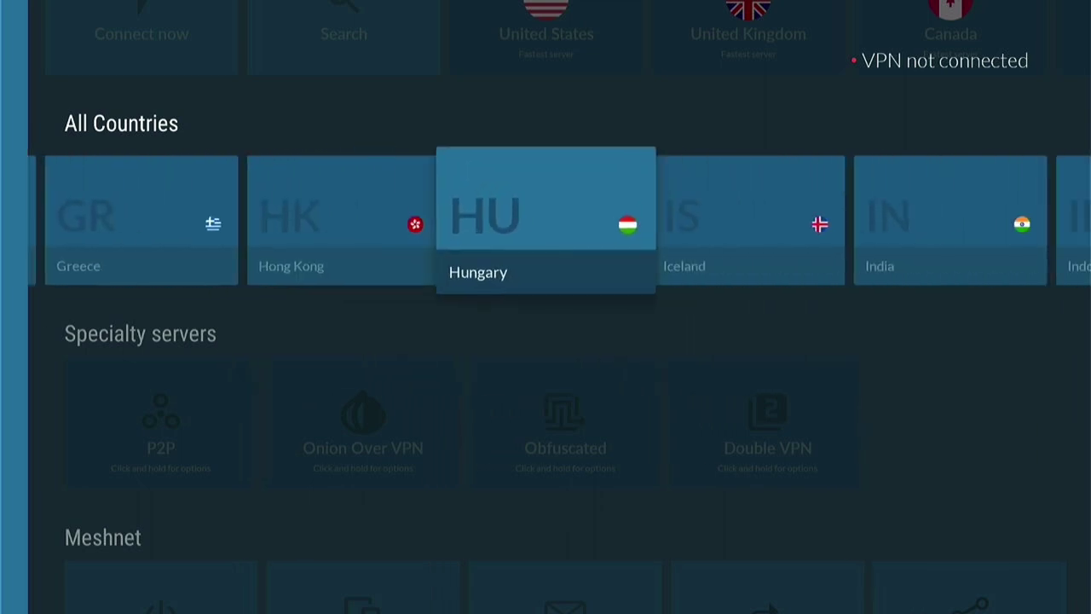
pyautogui.press('Up')
# Connect to the fastest United States server (#9457), then disconnect.
pyautogui.press('Return')
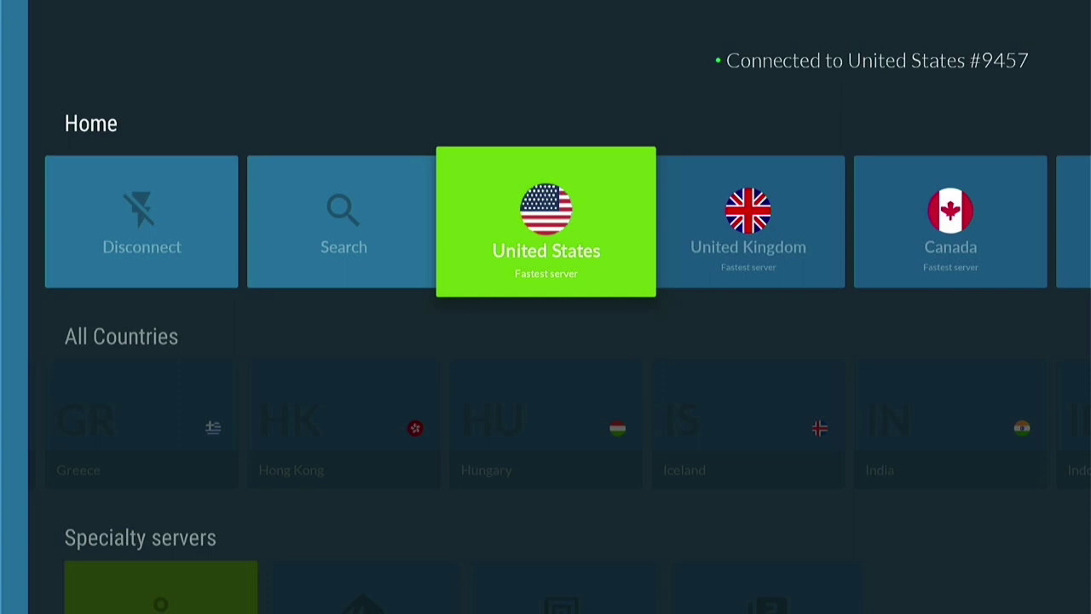
pyautogui.press('Left')
pyautogui.press('Left')
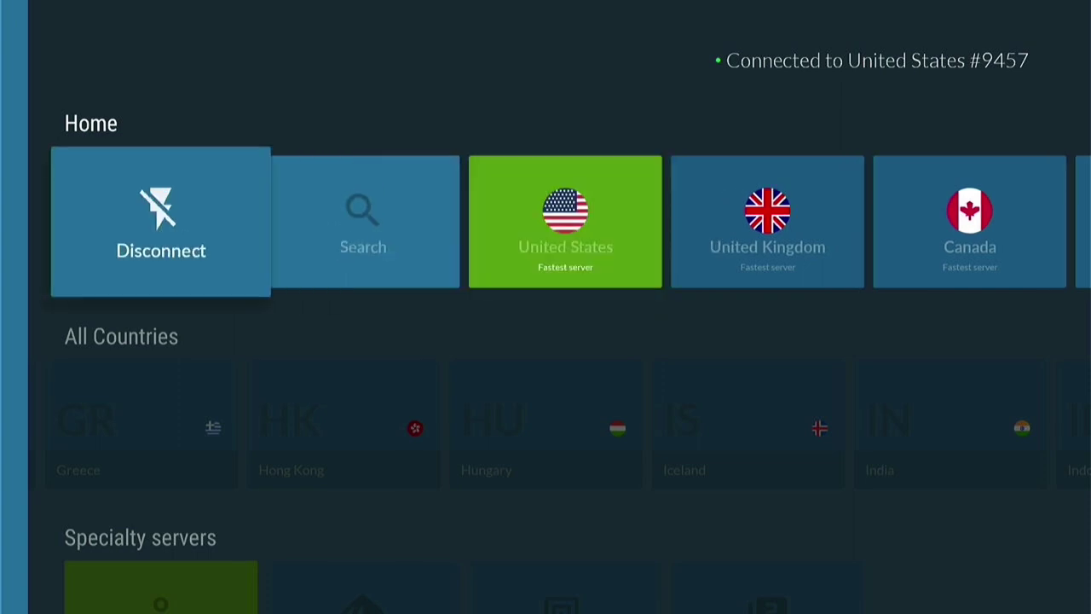
pyautogui.press('Return')
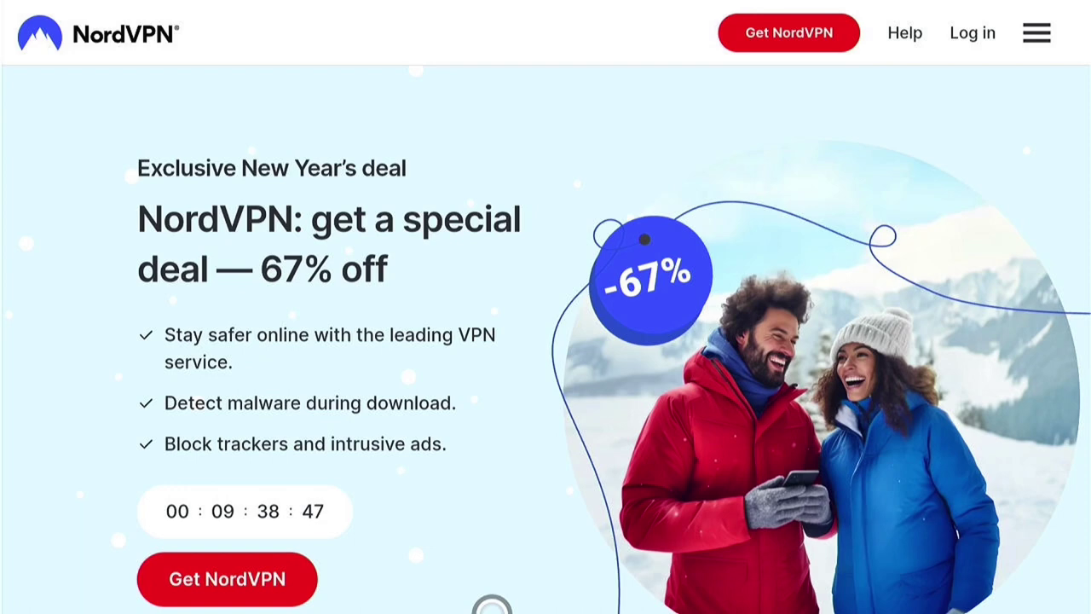
pyautogui.scroll(-1, 545, 341)
pyautogui.scroll(-2, 545, 341)
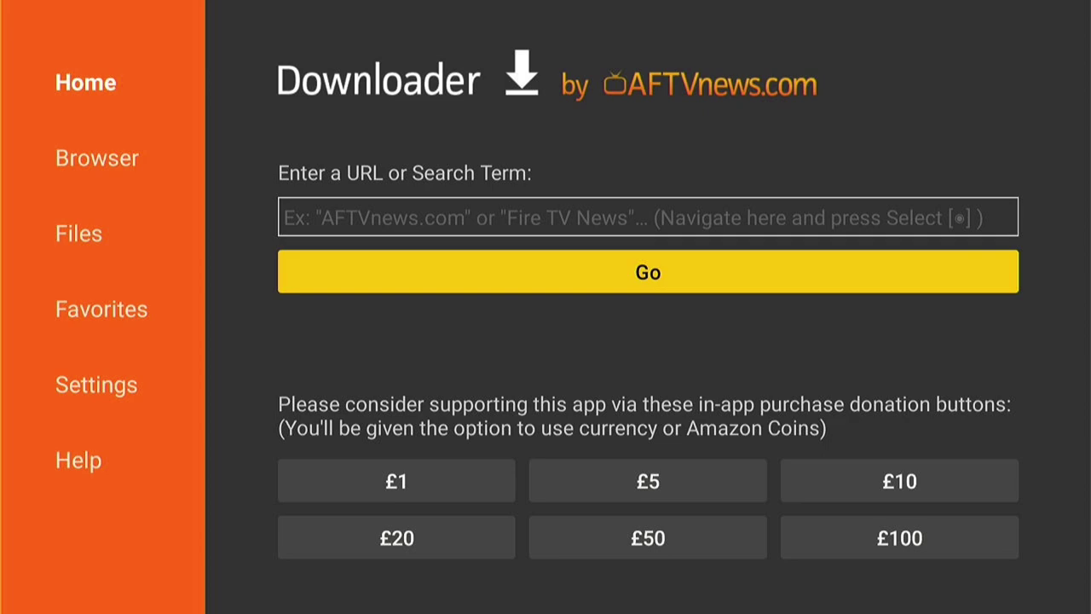
# Enter the code 669513 into Downloader's URL field with the on-screen keyboard.
pyautogui.press('Up')
pyautogui.press('Return')
pyautogui.press('Up')
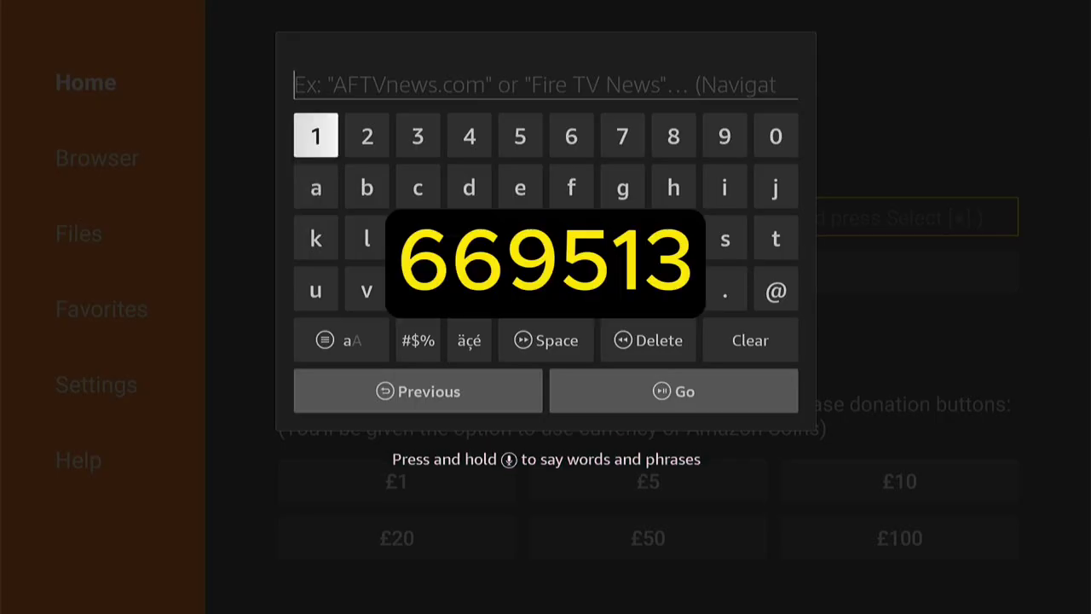
pyautogui.press('Left')
pyautogui.press('Left')
pyautogui.press('Left')
pyautogui.press('Left')
pyautogui.press('Left')
pyautogui.press('Return')
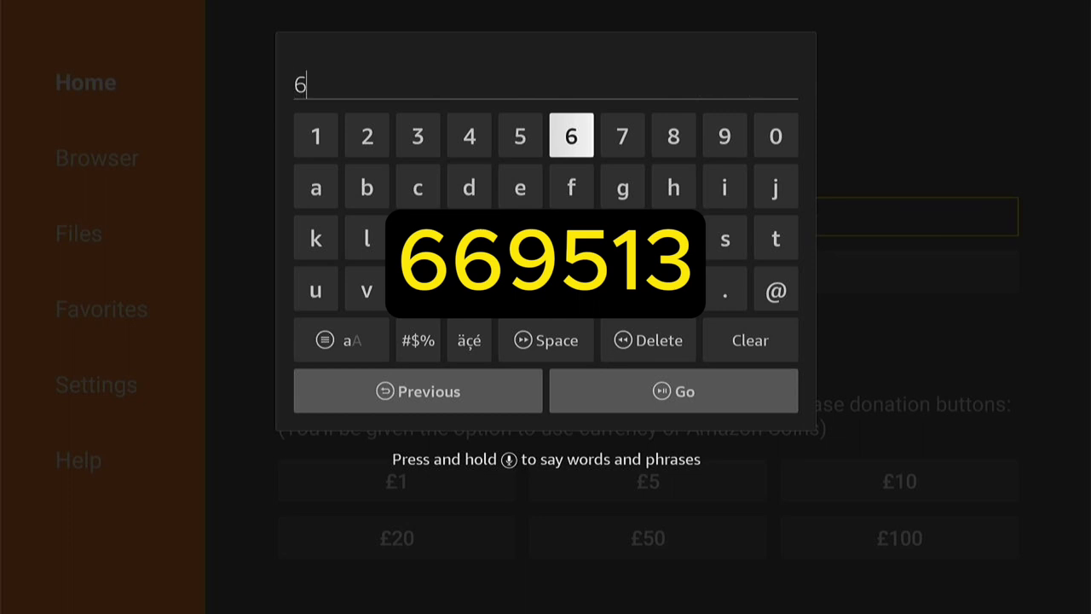
pyautogui.press('Return')
pyautogui.press('Right')
pyautogui.press('Right')
pyautogui.press('Right')
pyautogui.press('Return')
pyautogui.press('Left')
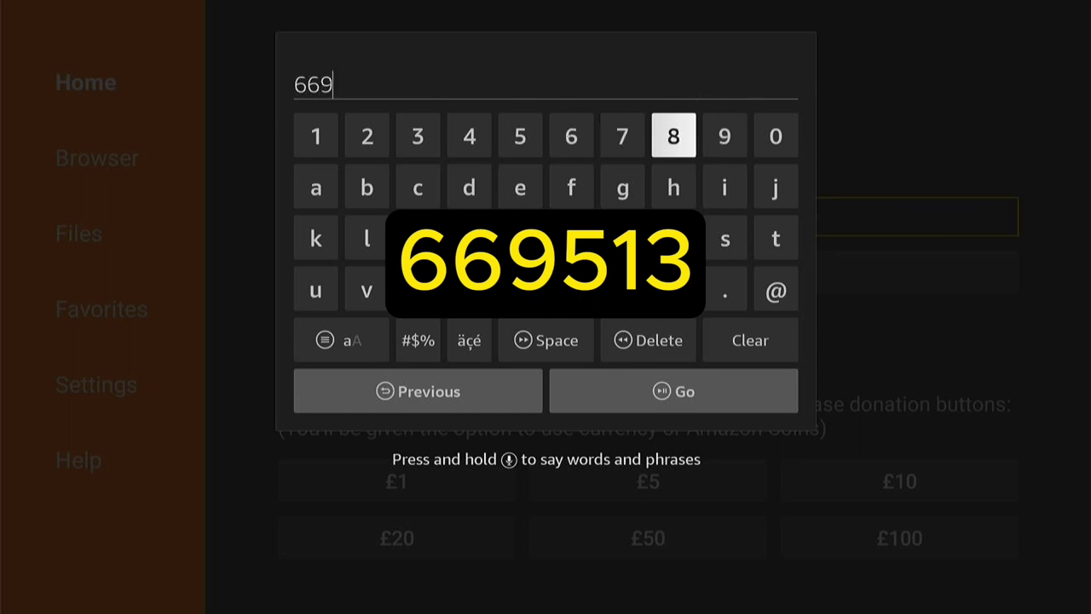
pyautogui.press('Left')
pyautogui.press('Left')
pyautogui.press('Left')
pyautogui.press('Return')
pyautogui.press('Left')
pyautogui.press('Left')
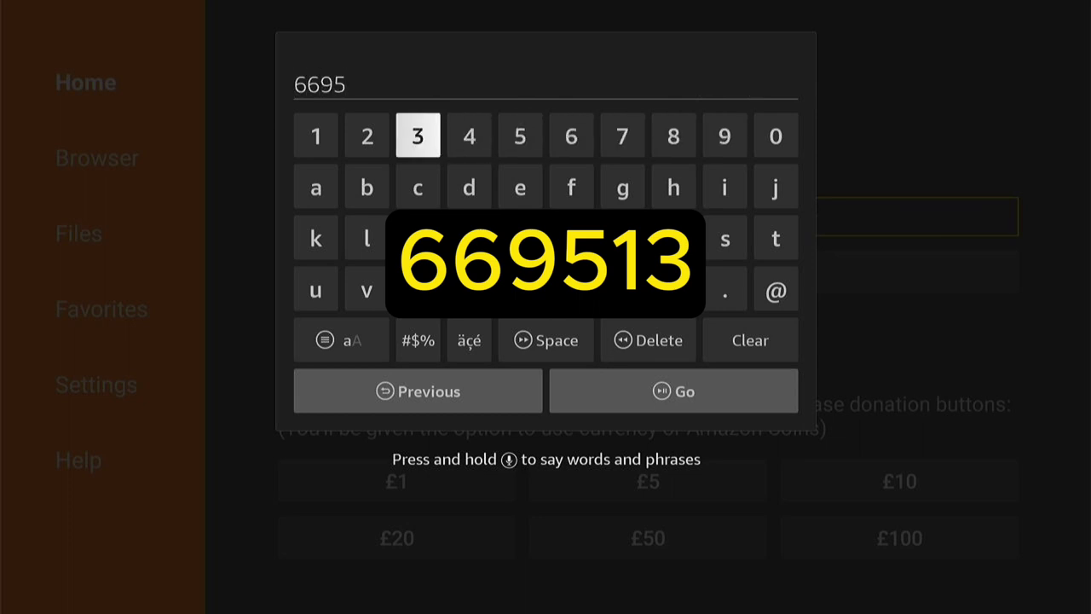
pyautogui.press('Left')
pyautogui.press('Left')
pyautogui.press('Return')
pyautogui.press('Right')
pyautogui.press('Right')
pyautogui.press('Return')
# Submit code 669513 to start downloading the IPTV Smart Purple Player 6.1.0 APK.
pyautogui.press('Down')
pyautogui.press('Down')
pyautogui.press('Down')
pyautogui.press('Down')
pyautogui.press('Down')
pyautogui.press('Right')
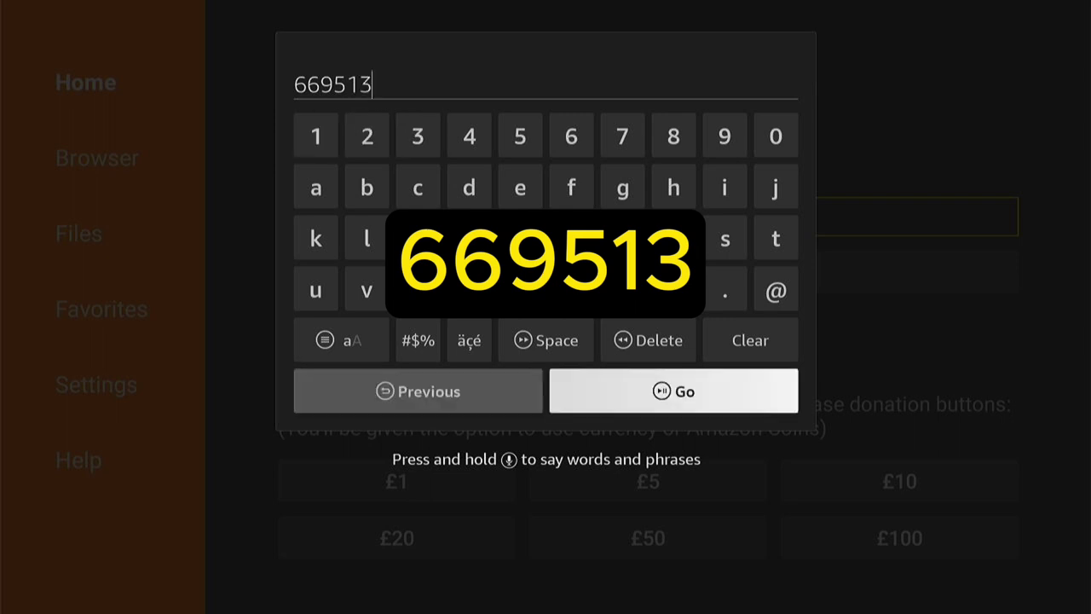
pyautogui.press('Return')
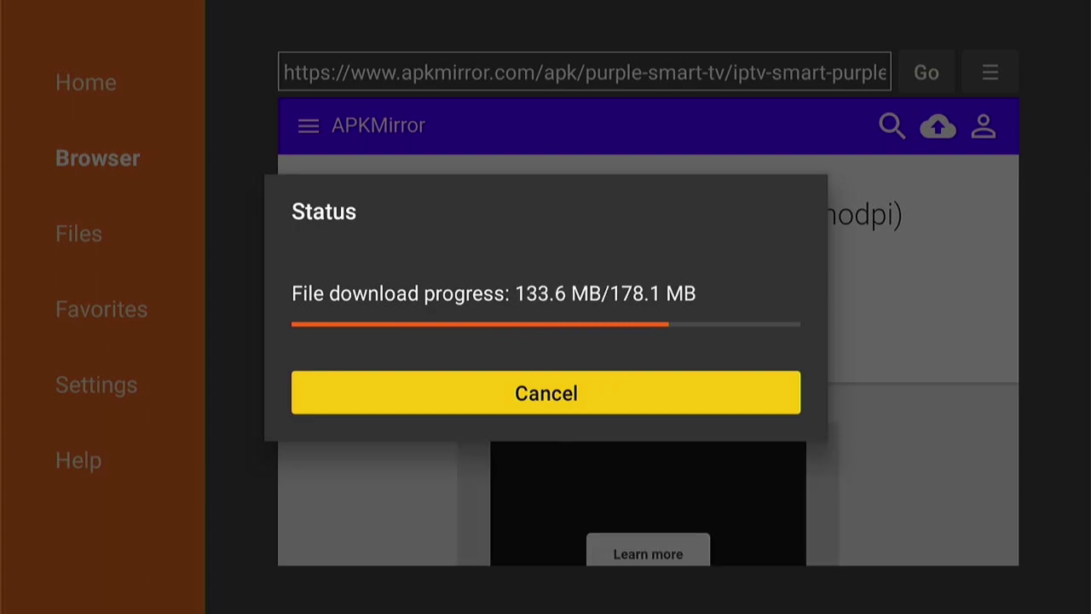
# Install Purple IPTV from the downloaded APK and finish the installer.
pyautogui.press('Return')
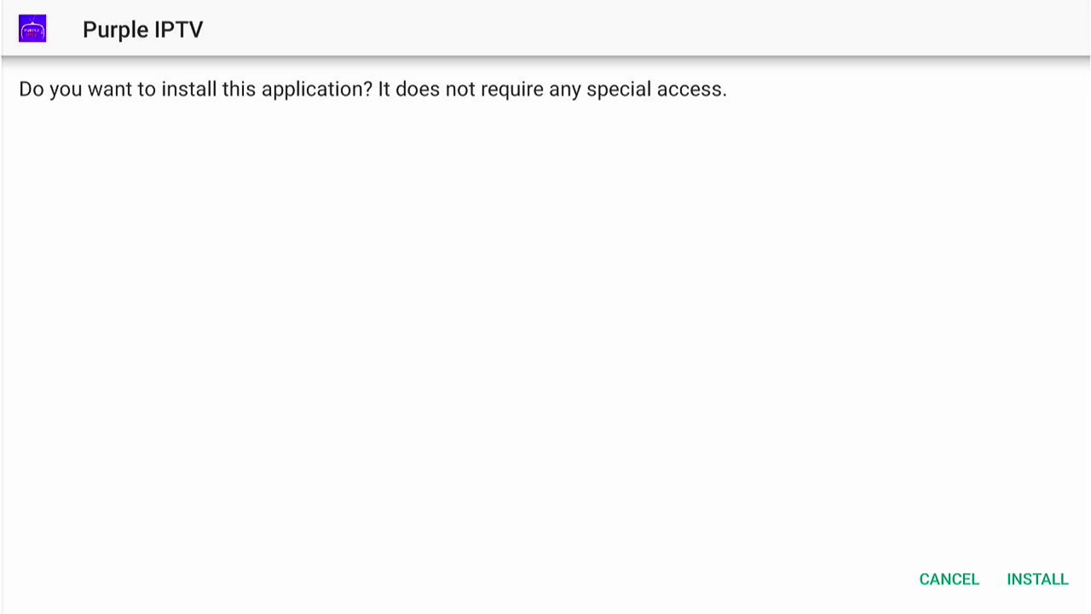
pyautogui.press('Right')
pyautogui.press('Right')
pyautogui.press('Return')
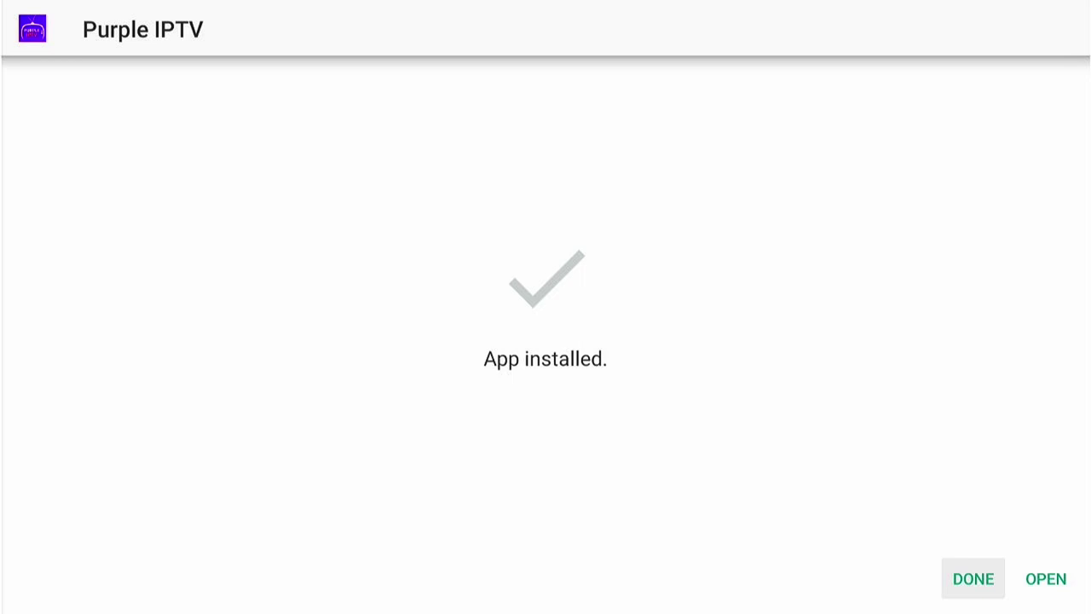
pyautogui.press('Return')
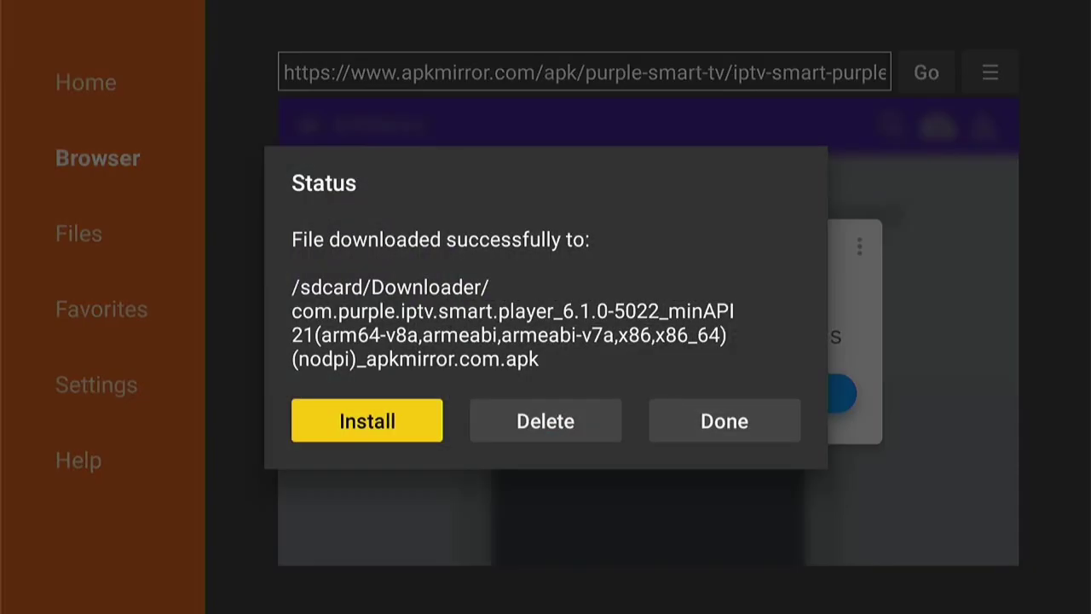
# Delete the leftover Purple IPTV APK file, confirming the deletion.
pyautogui.press('Right')
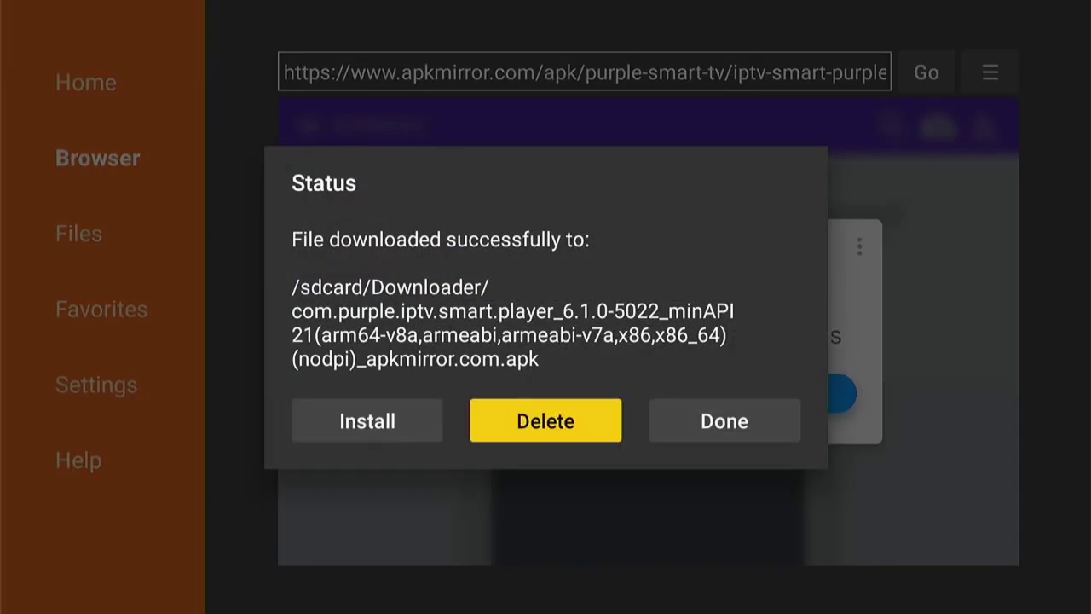
pyautogui.press('Return')
pyautogui.press('Left')
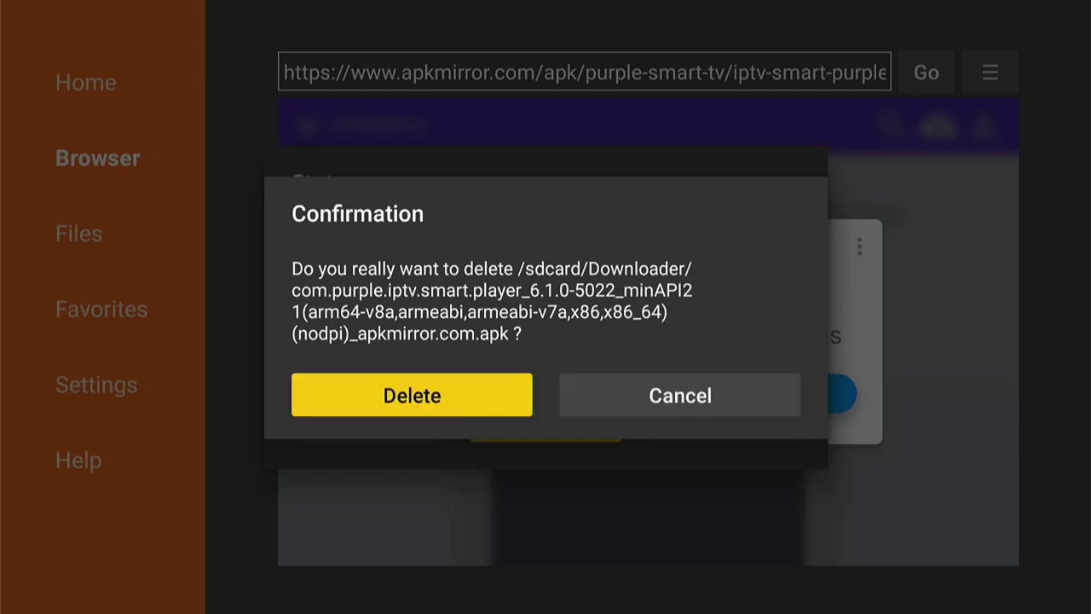
pyautogui.press('Return')
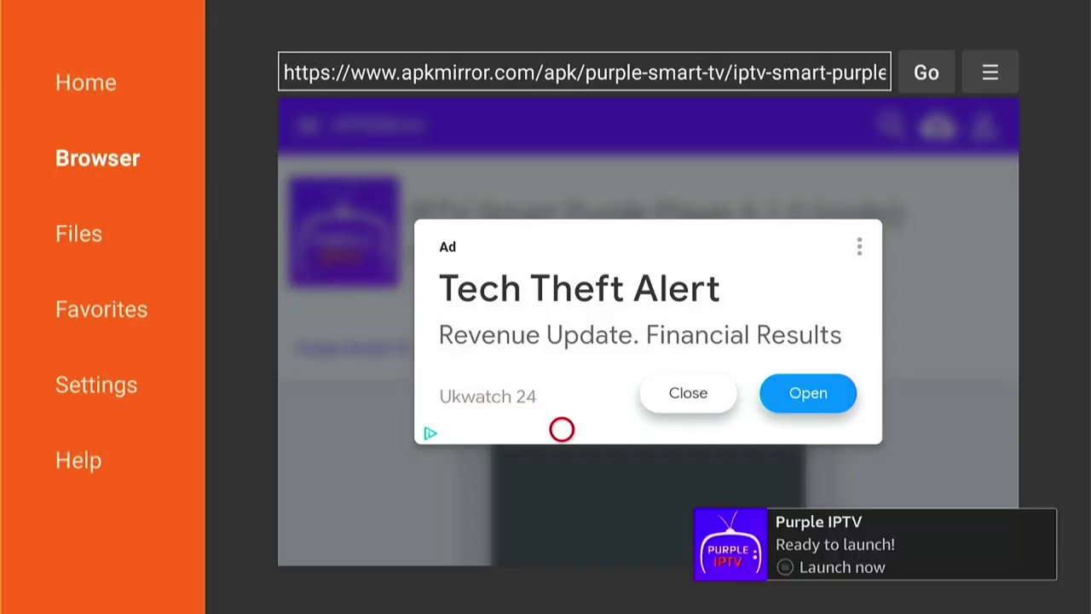
# Move the Purple IPTV tile to the first position in Your Apps.
pyautogui.press('Home')
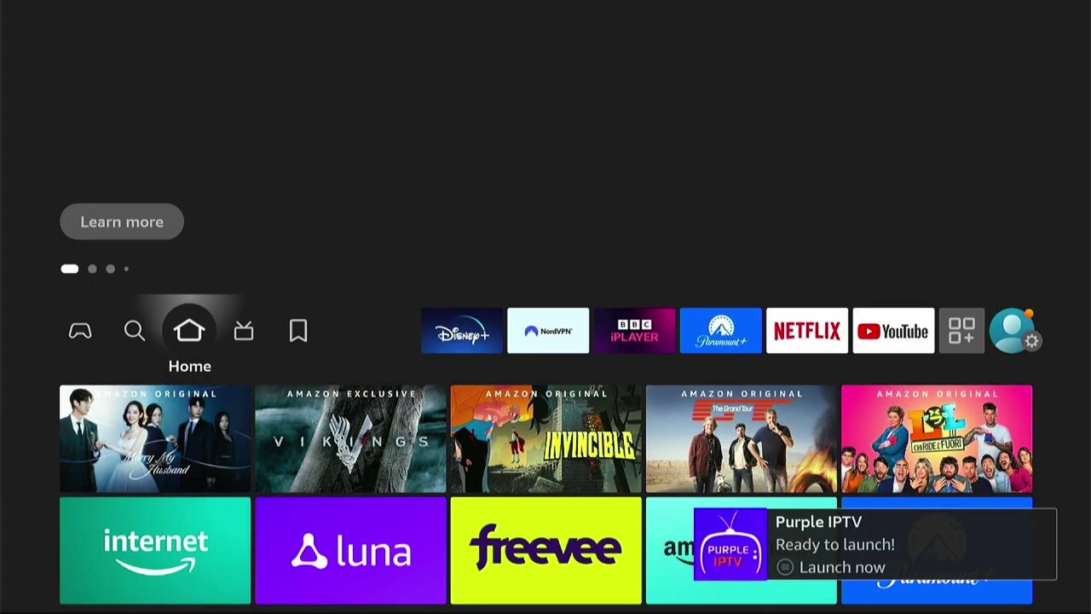
pyautogui.press('Right')
pyautogui.press('Right')
pyautogui.press('Right')
pyautogui.press('Right')
pyautogui.press('Right')
pyautogui.press('Right')
pyautogui.press('Right')
pyautogui.press('Right')
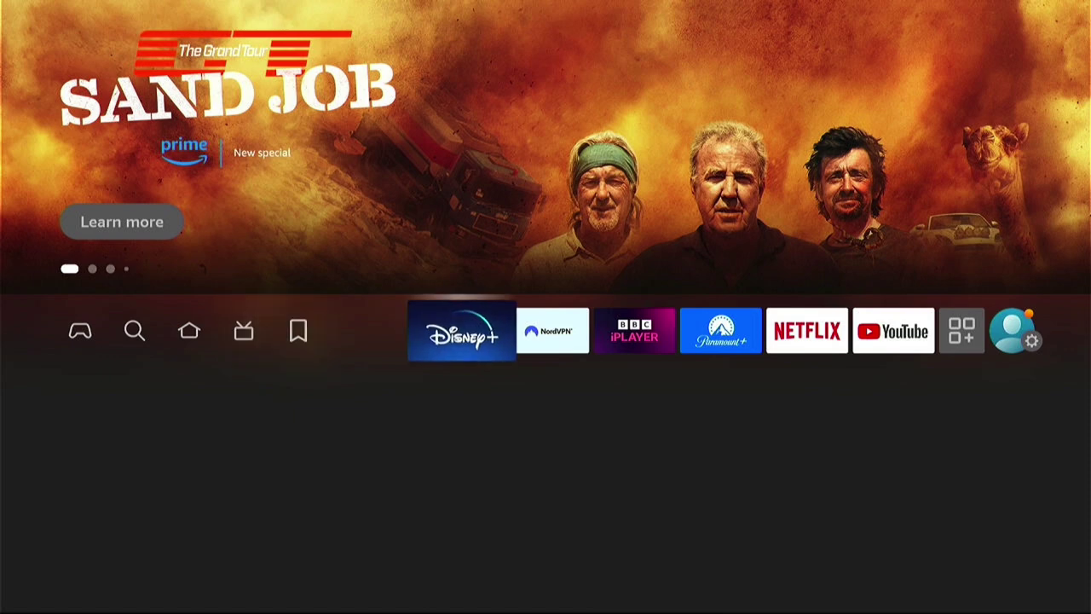
pyautogui.press('Right')
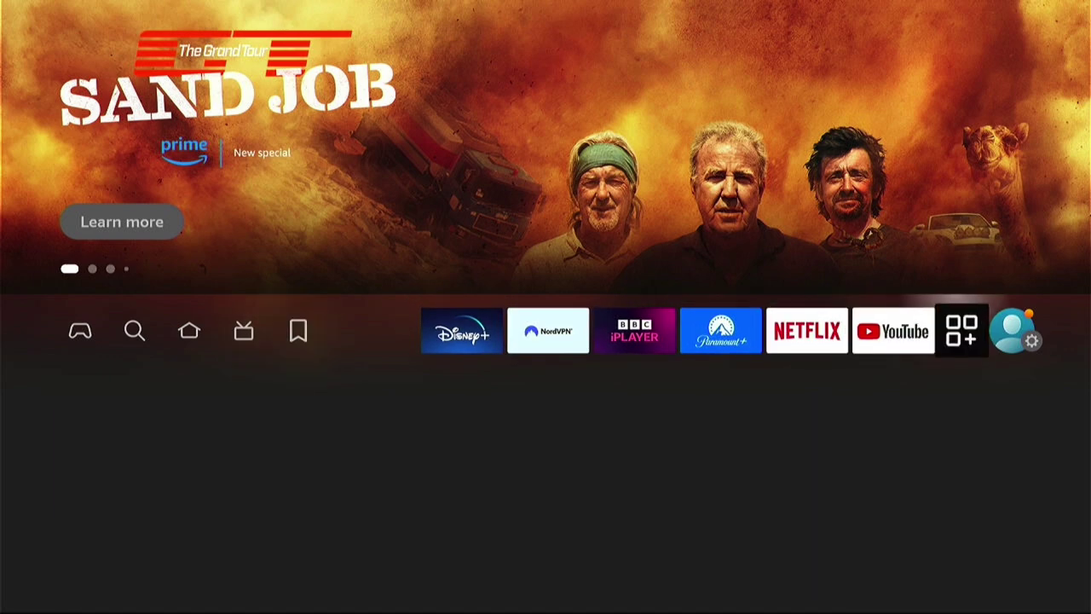
pyautogui.press('Down')
pyautogui.press('Down')
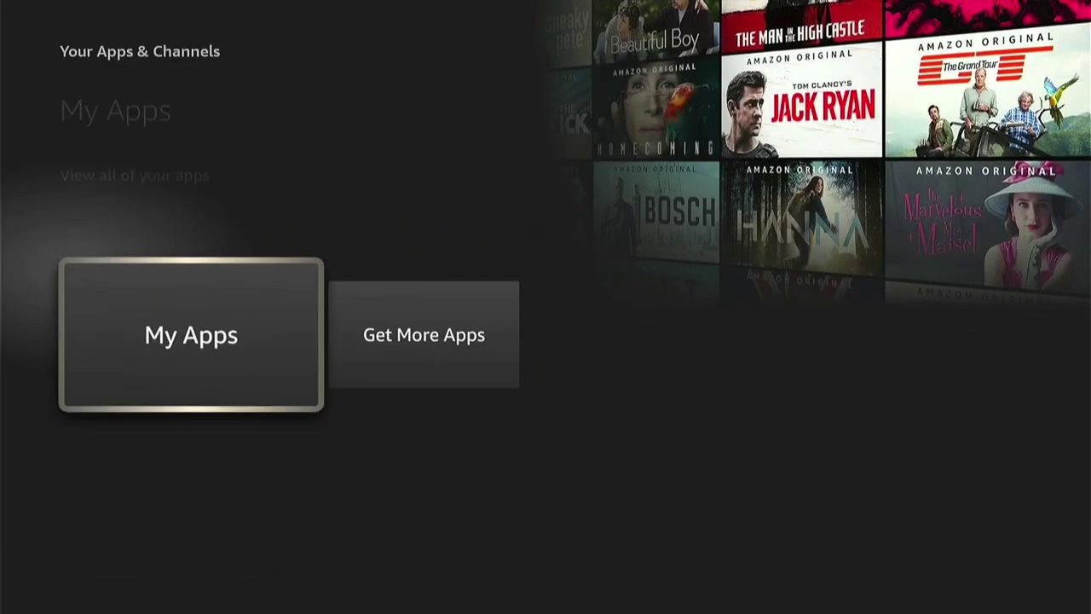
pyautogui.press('Return')
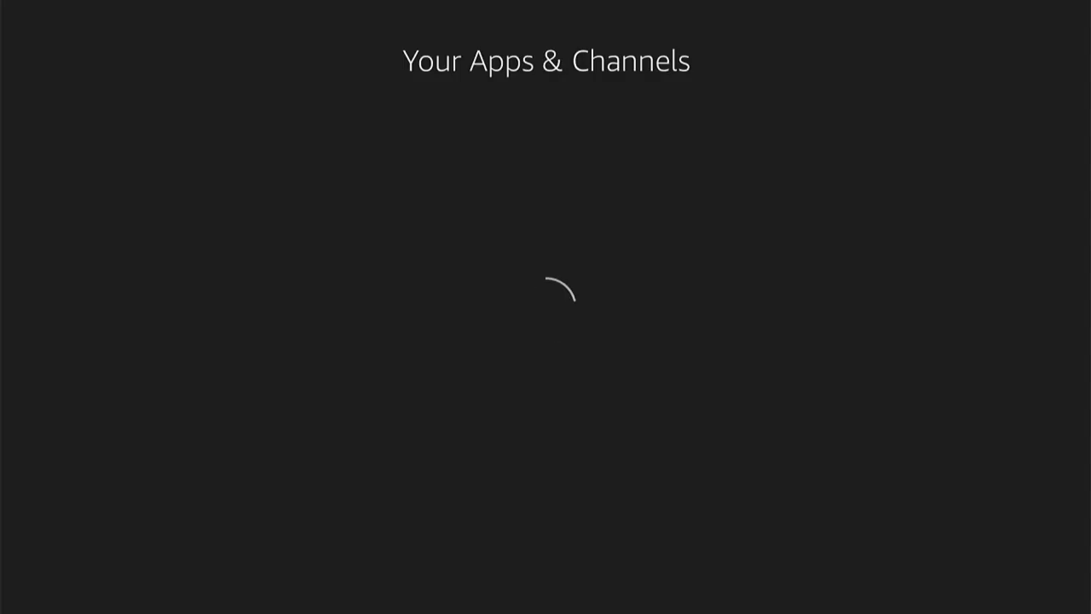
pyautogui.press('Down')
pyautogui.press('Down')
pyautogui.press('Down')
pyautogui.press('Right')
pyautogui.press('Right')
pyautogui.press('Right')
pyautogui.press('Right')
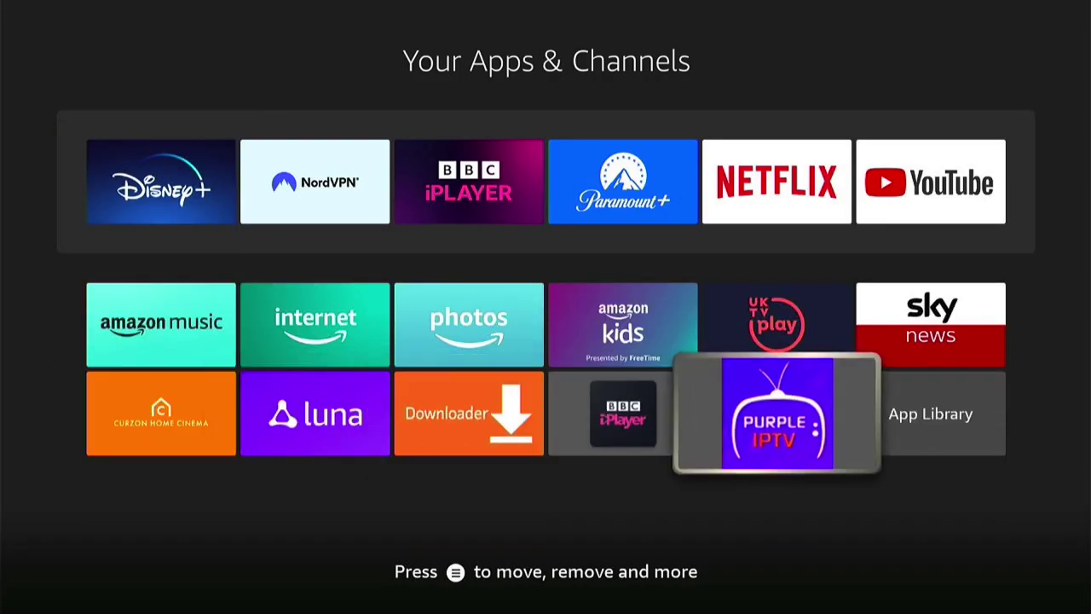
pyautogui.press('Menu')
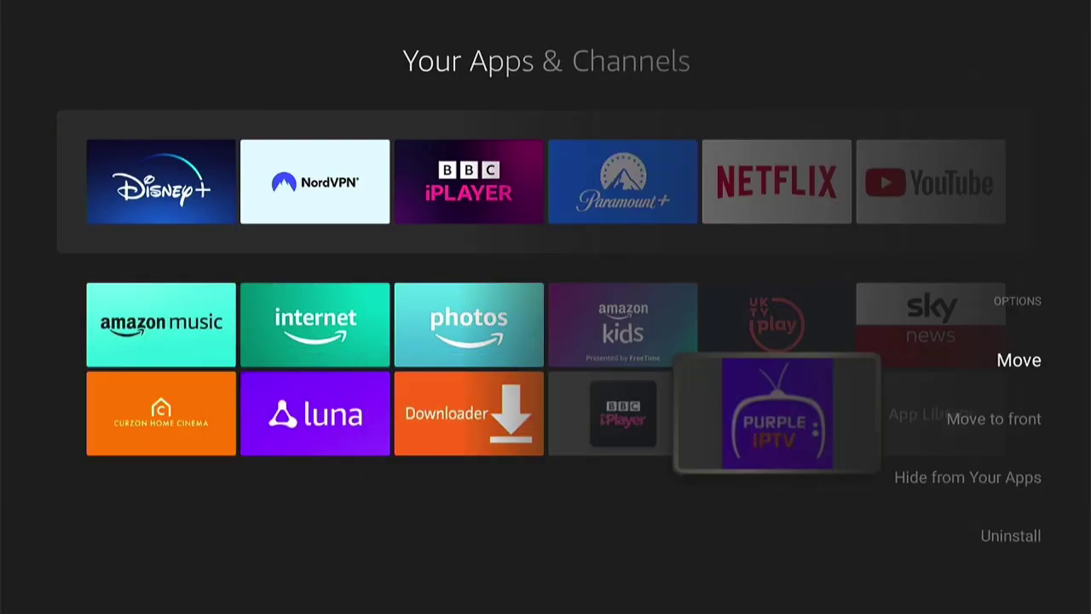
pyautogui.press('Return')
pyautogui.press('Up')
pyautogui.press('Up')
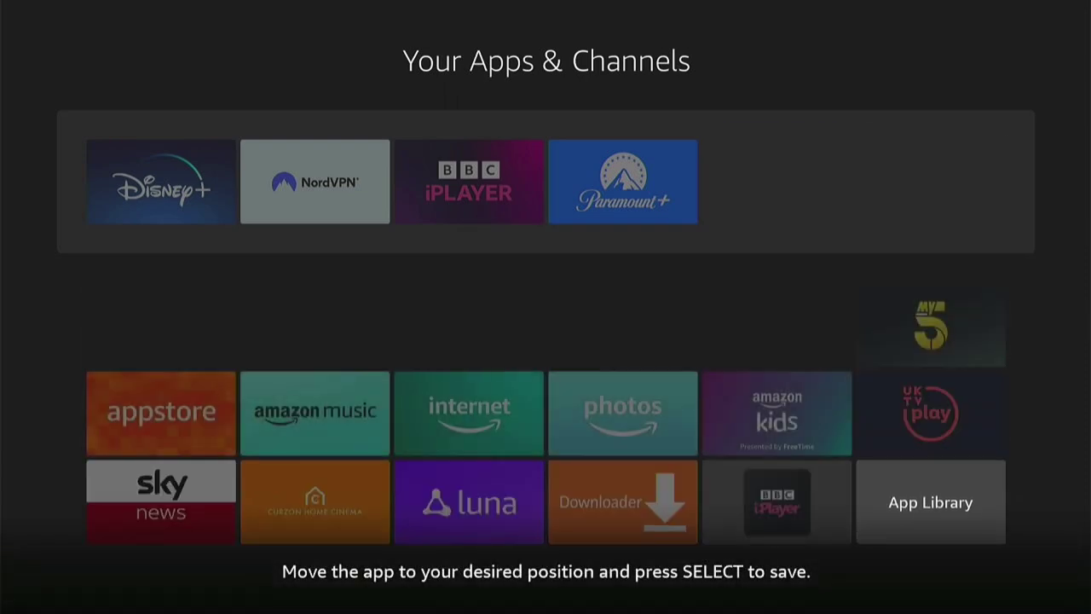
pyautogui.press('Left')
pyautogui.press('Left')
pyautogui.press('Left')
pyautogui.press('Left')
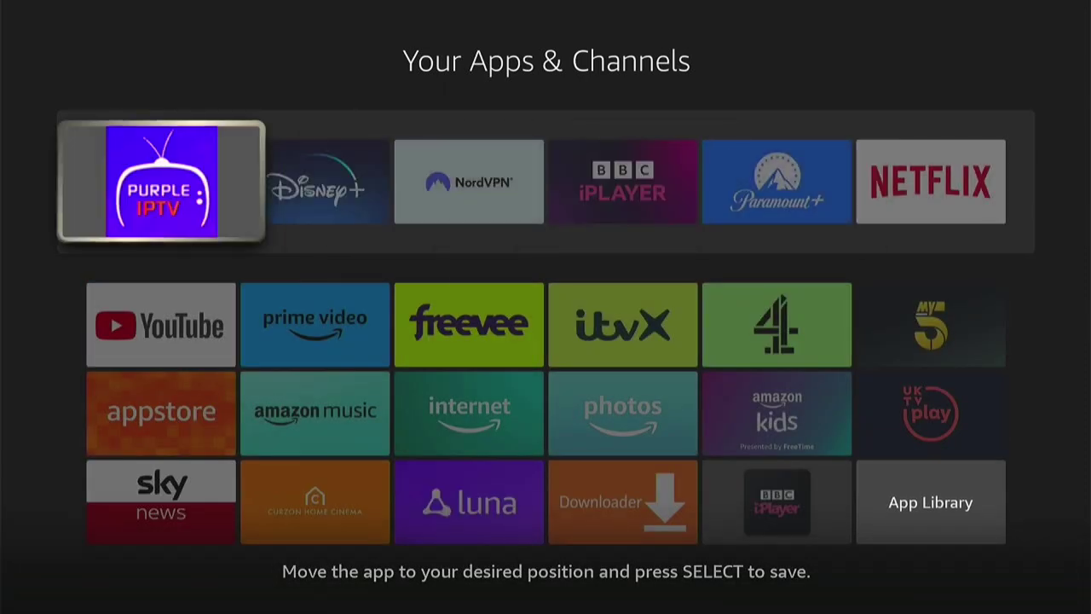
pyautogui.press('Return')
# Launch Purple IPTV from the home favourites row, then return Home.
pyautogui.press('Escape')
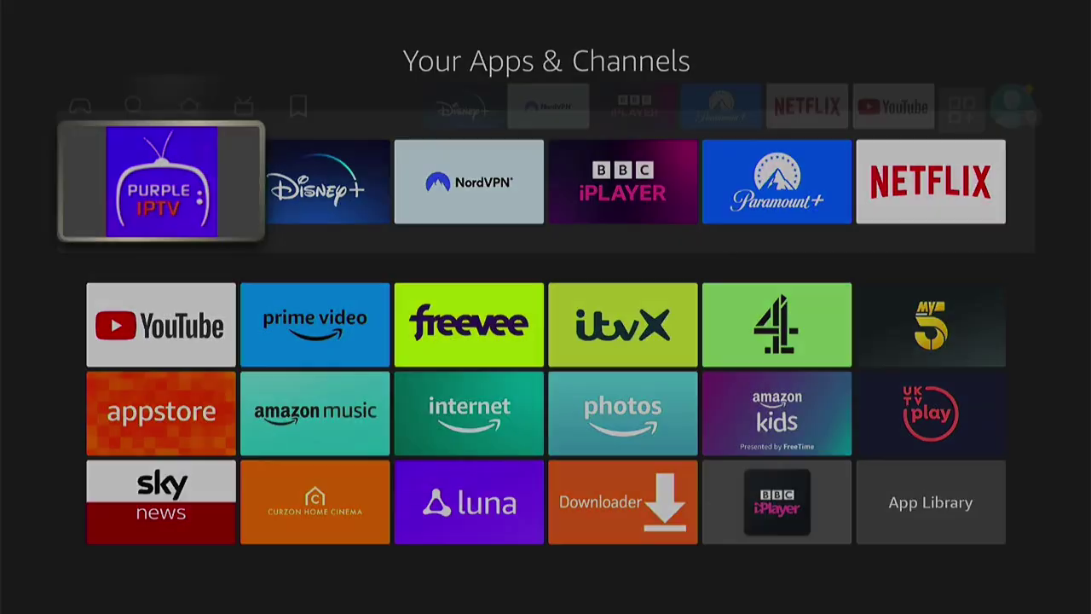
pyautogui.press('Right')
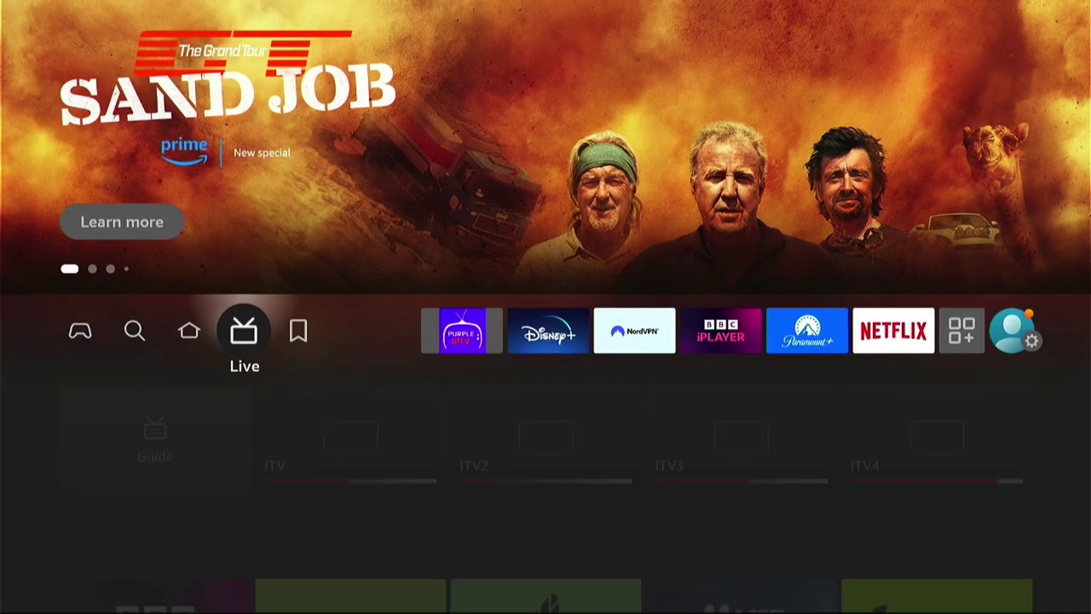
pyautogui.press('Right')
pyautogui.press('Right')
pyautogui.press('Return')
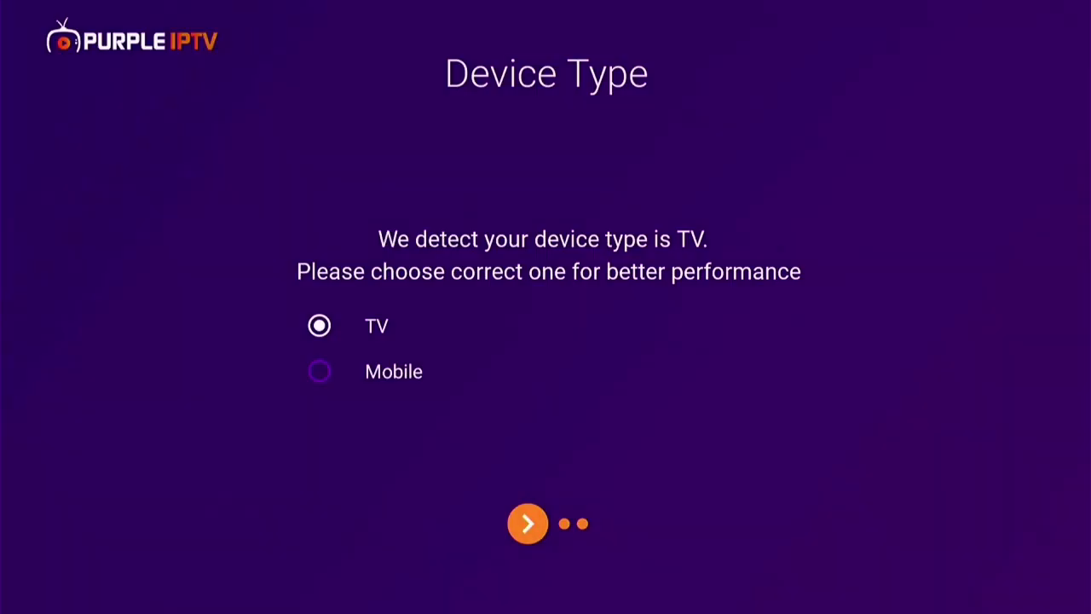
pyautogui.press('Home')
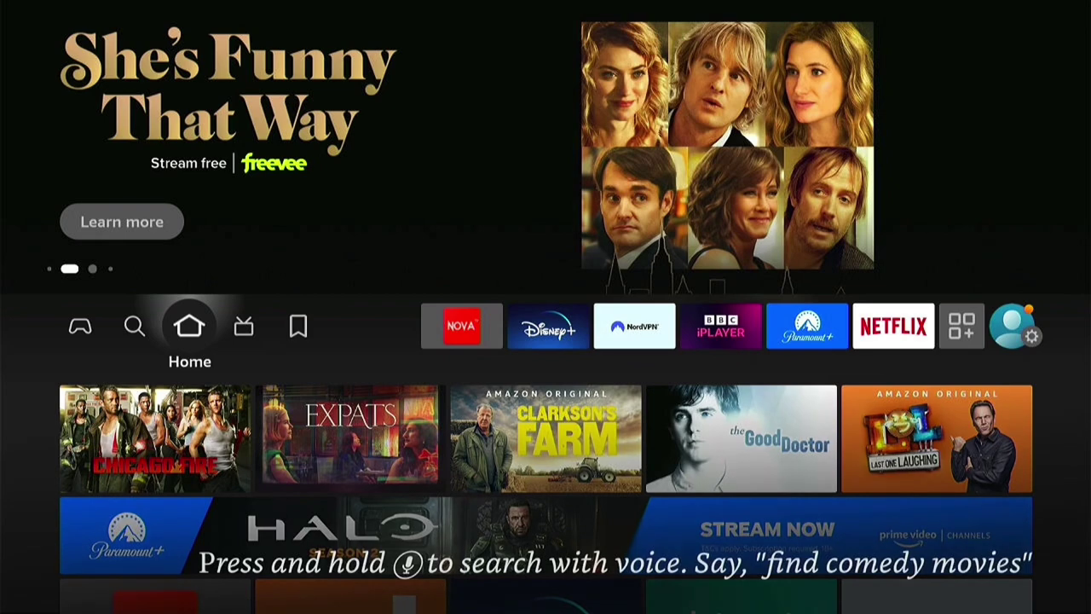
# Open the full installed apps list and highlight the NovaTV tile.
pyautogui.press('Right')
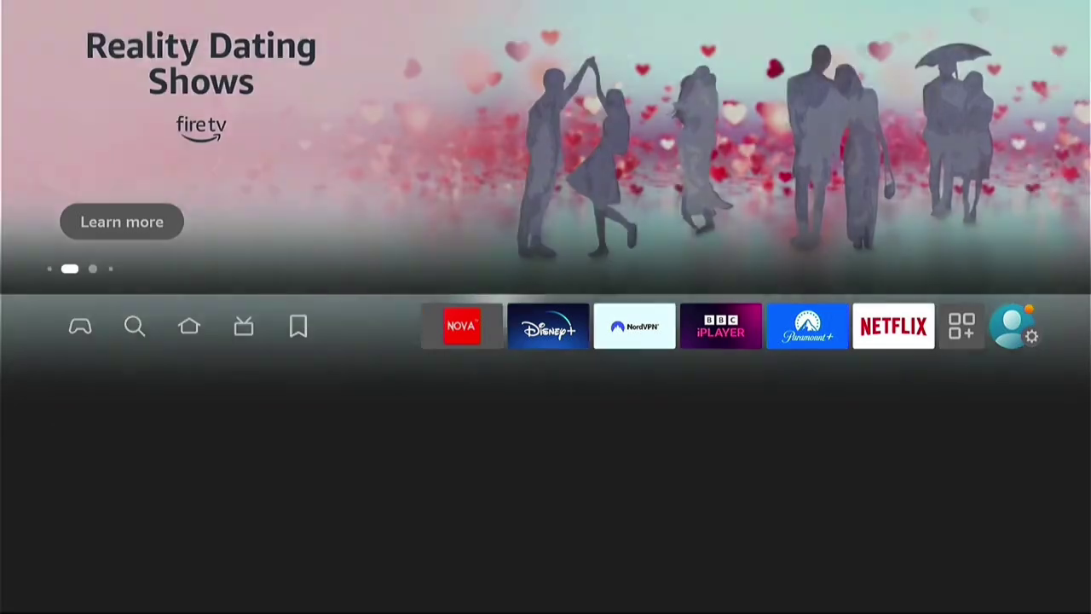
pyautogui.press('Right')
pyautogui.press('Left')
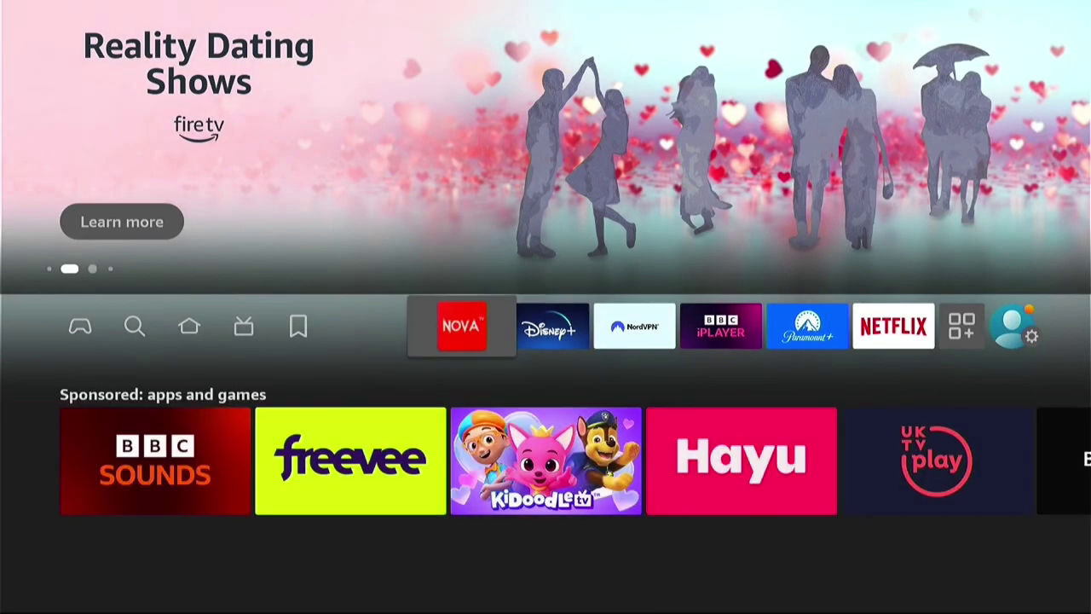
pyautogui.press('Right')
pyautogui.press('Right')
pyautogui.press('Right')
pyautogui.press('Right')
pyautogui.press('Right')
pyautogui.press('Right')
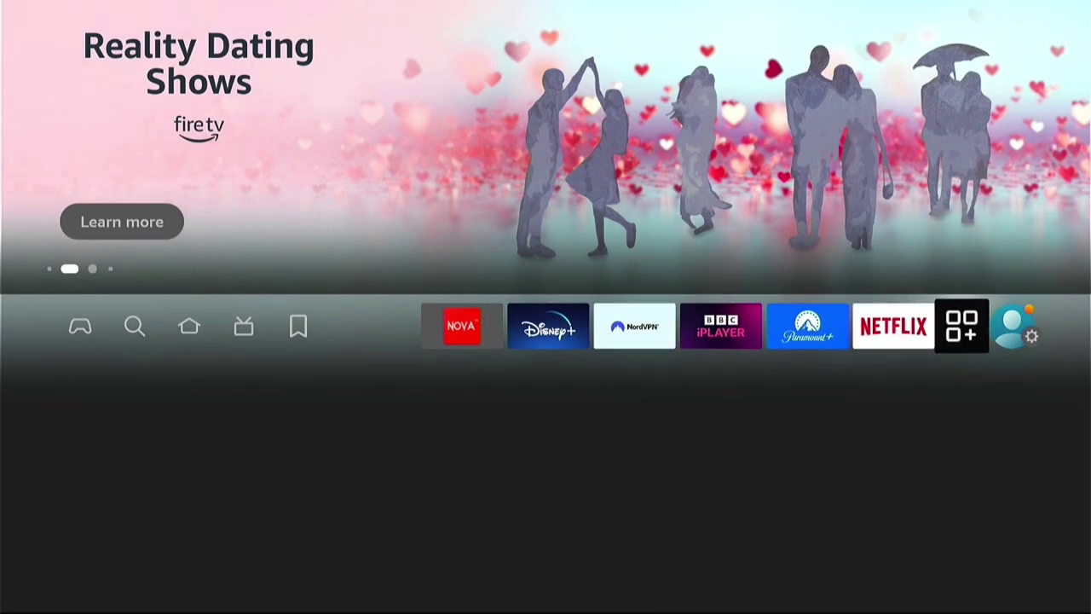
pyautogui.press('Return')
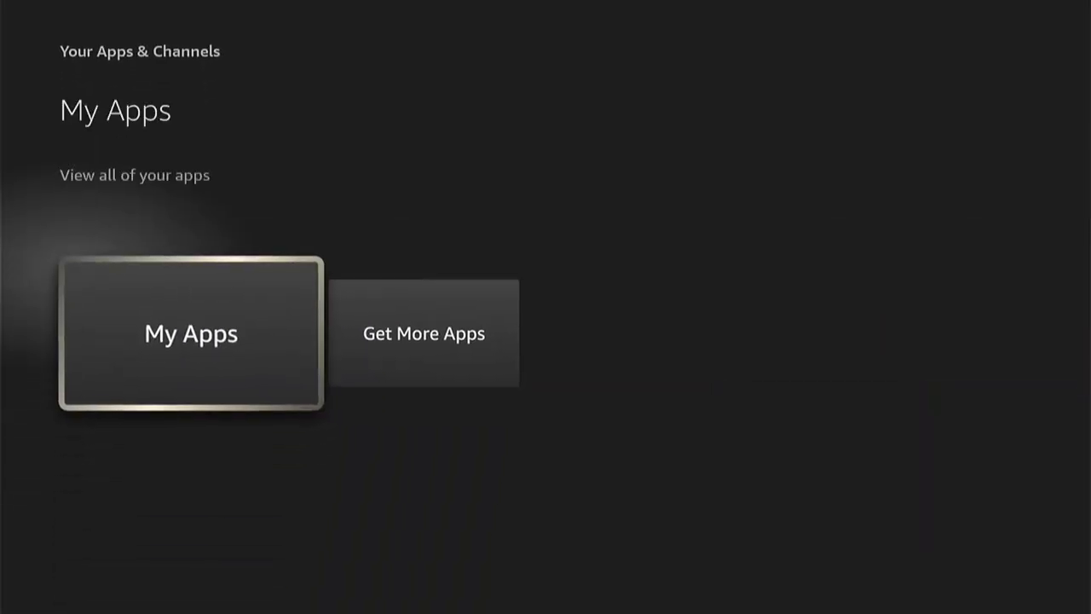
pyautogui.press('Return')
pyautogui.press('Down')
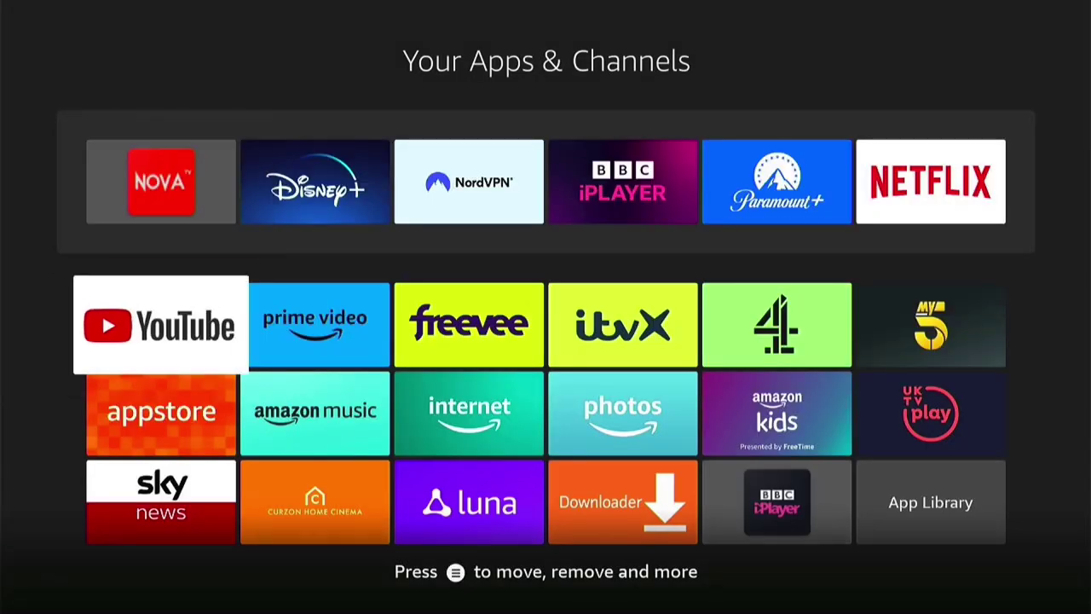
pyautogui.press('Down')
pyautogui.press('Down')
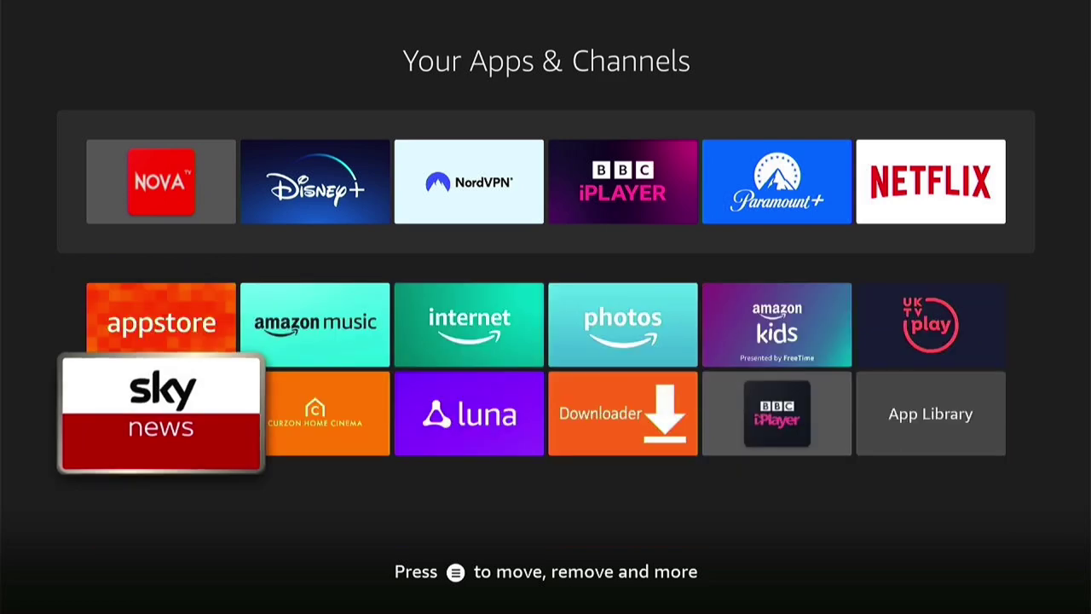
pyautogui.press('Up')
pyautogui.press('Up')
pyautogui.press('Up')
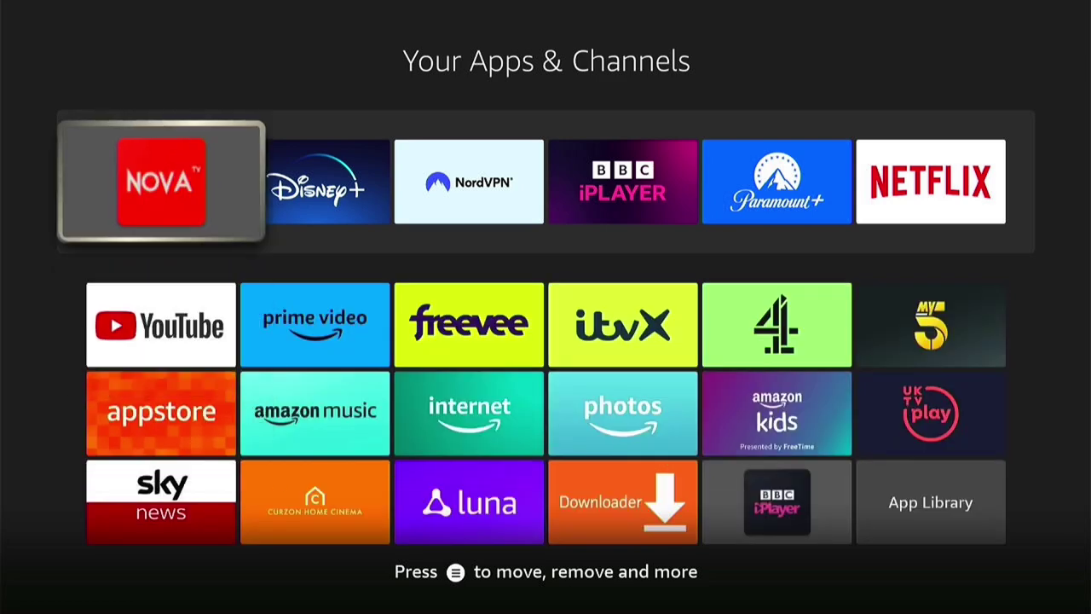
# Uninstall NovaTV from its options menu, confirming the removal, then return Home.
pyautogui.press('Menu')
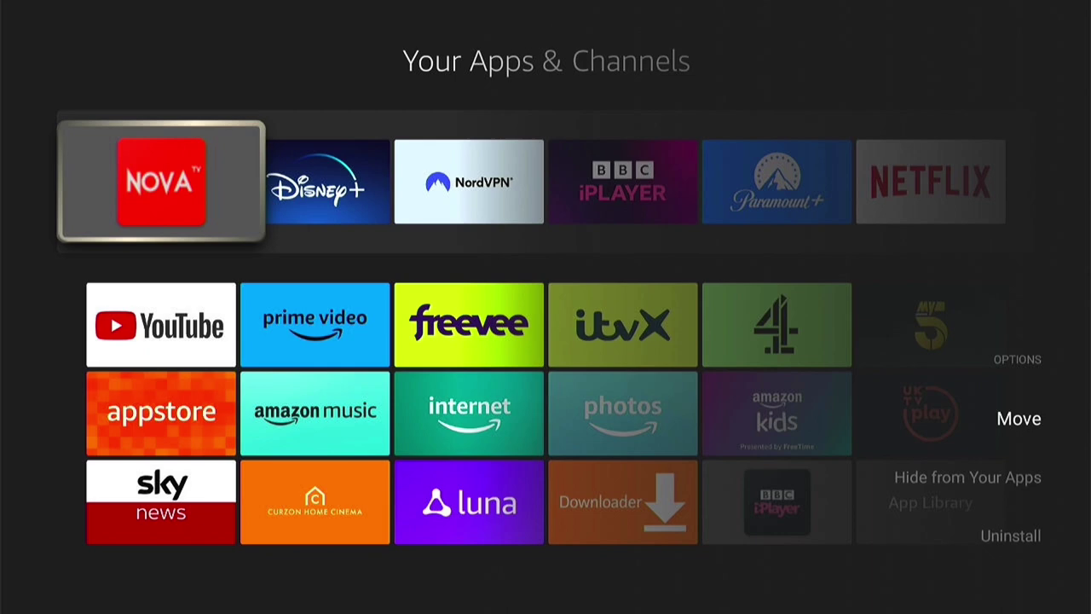
pyautogui.press('Down')
pyautogui.press('Down')
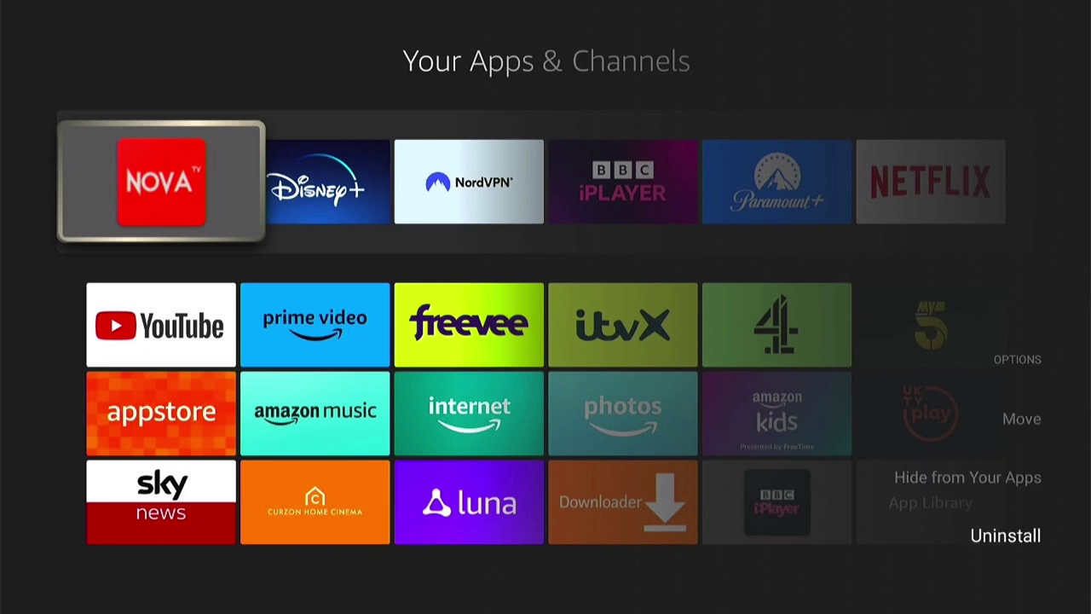
pyautogui.press('Return')
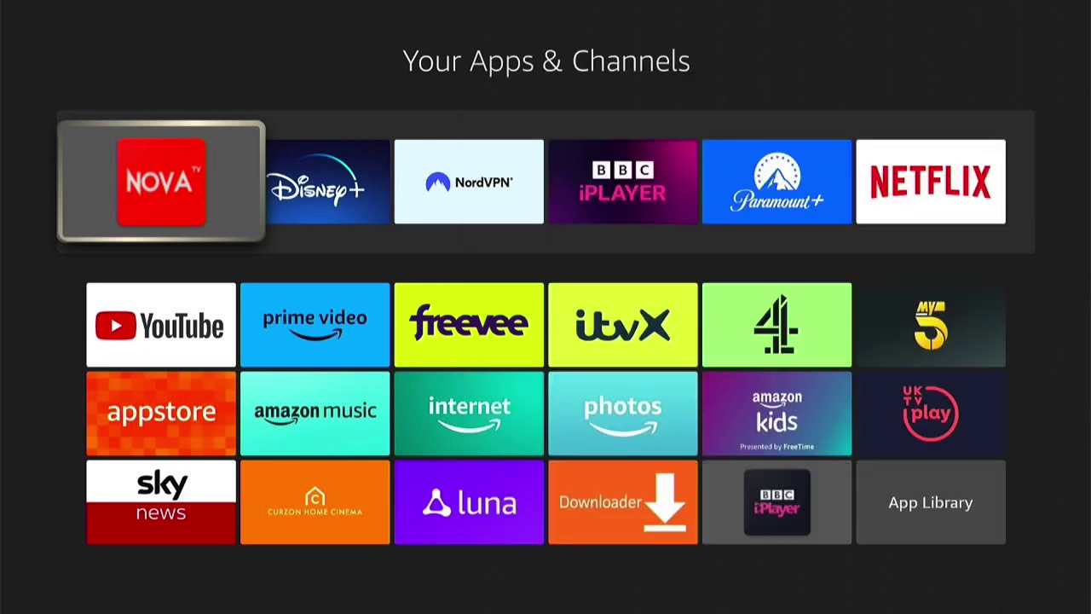
pyautogui.press('Down')
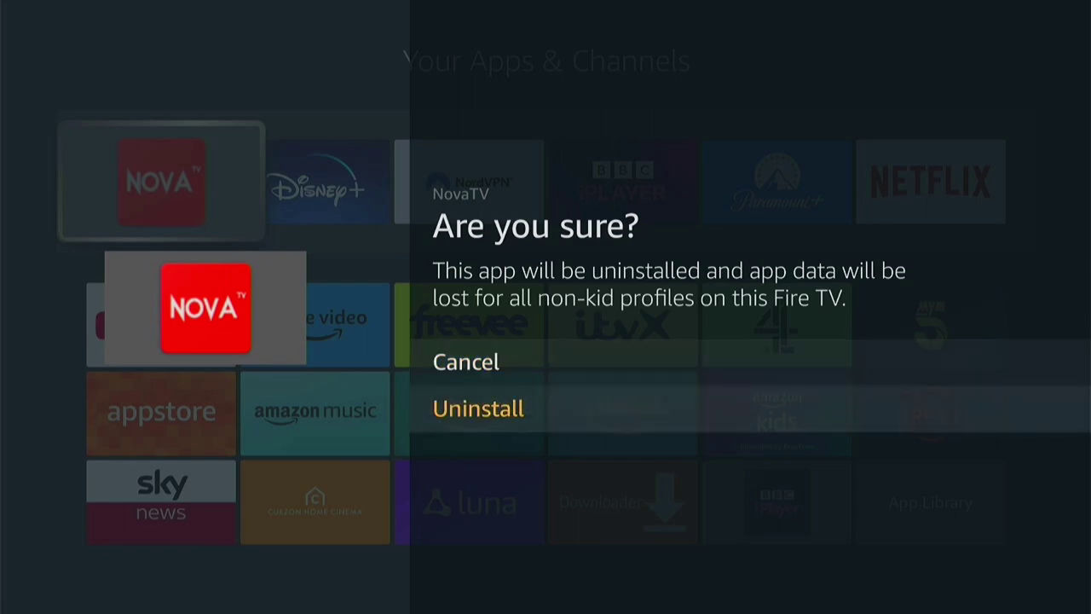
pyautogui.press('Return')
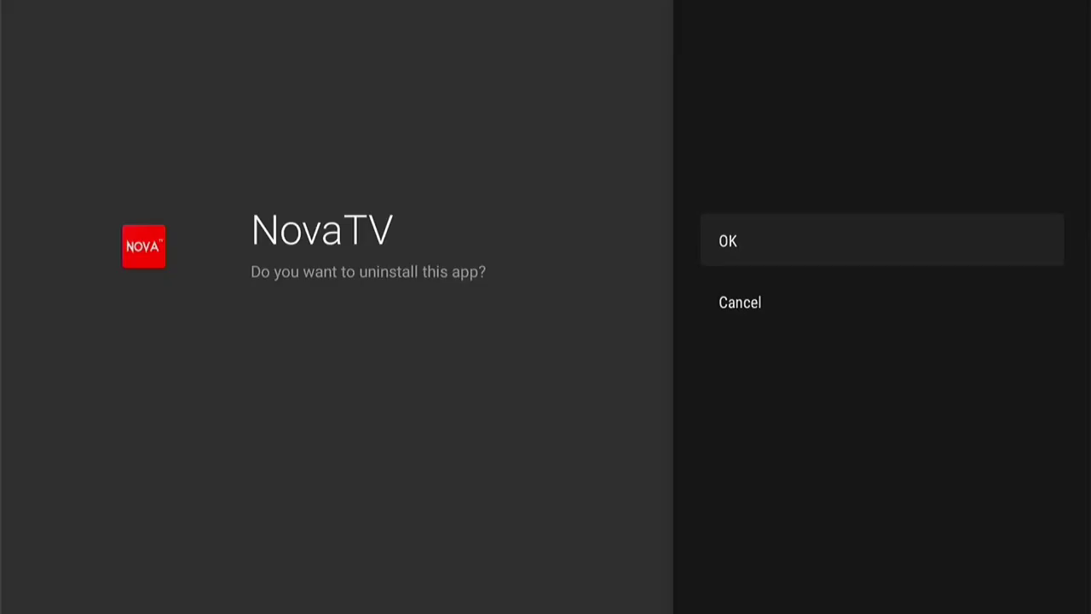
pyautogui.press('Return')
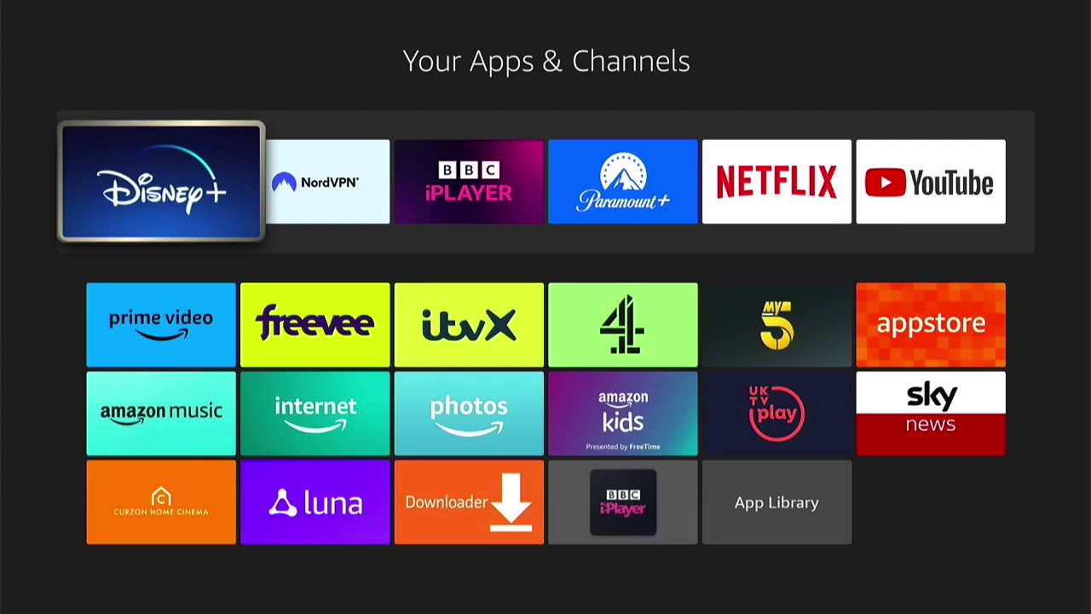
pyautogui.press('Escape')
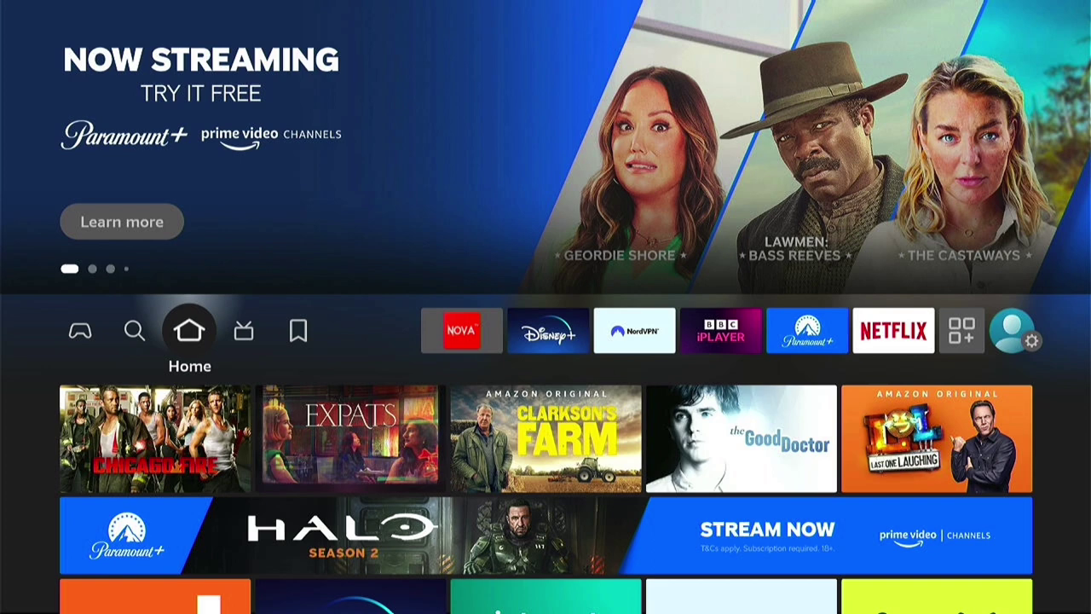
# Switch to My Stuff and back to Home, then enter the app row, now led by a new red tile.
pyautogui.press('Right')
pyautogui.press('Right')
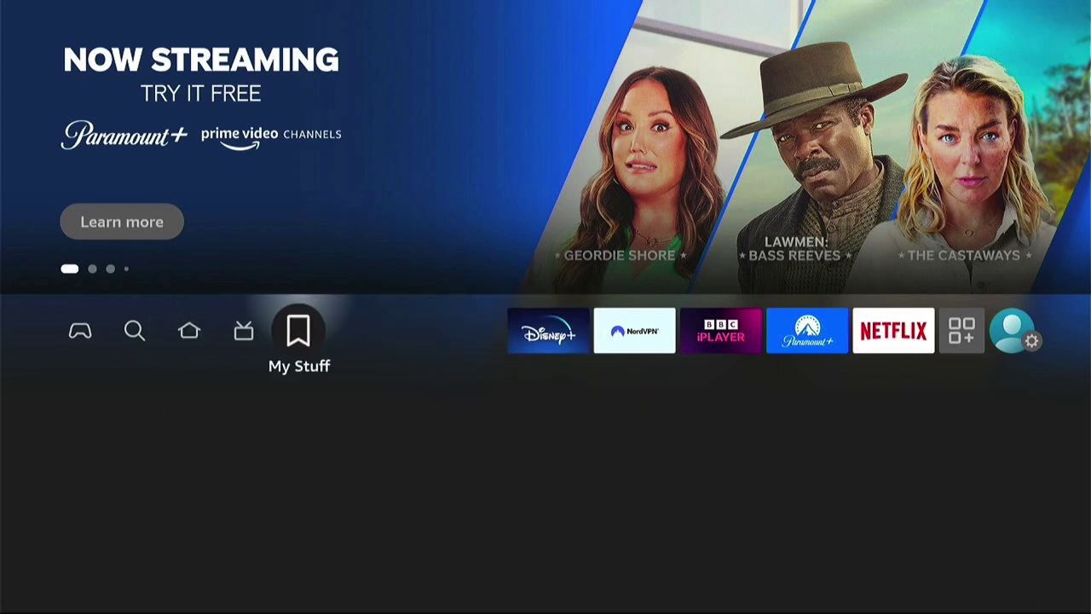
pyautogui.press('Left')
pyautogui.press('Left')
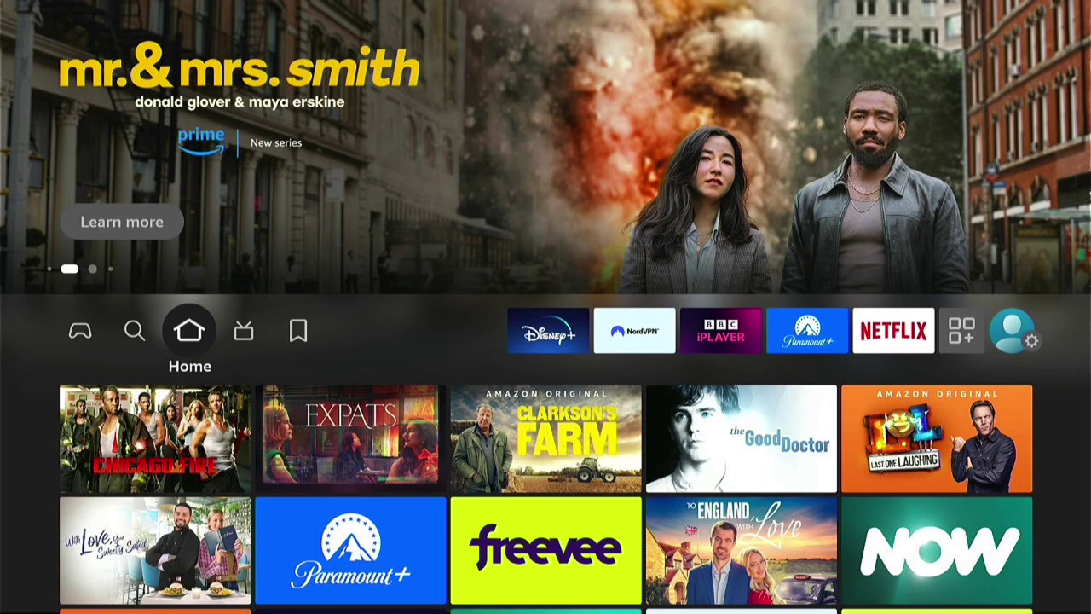
pyautogui.press('Right')
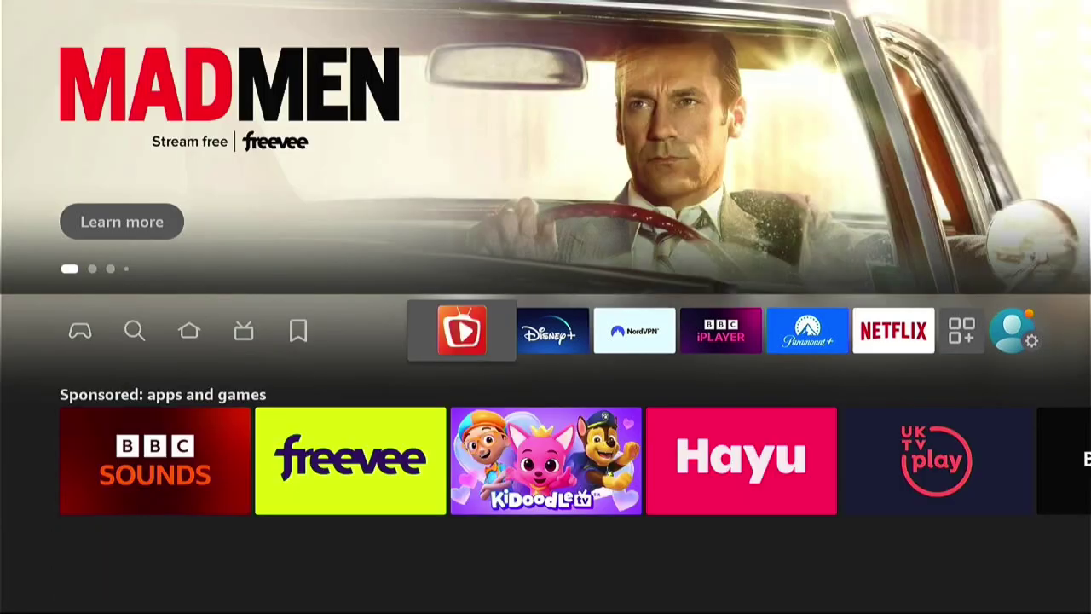